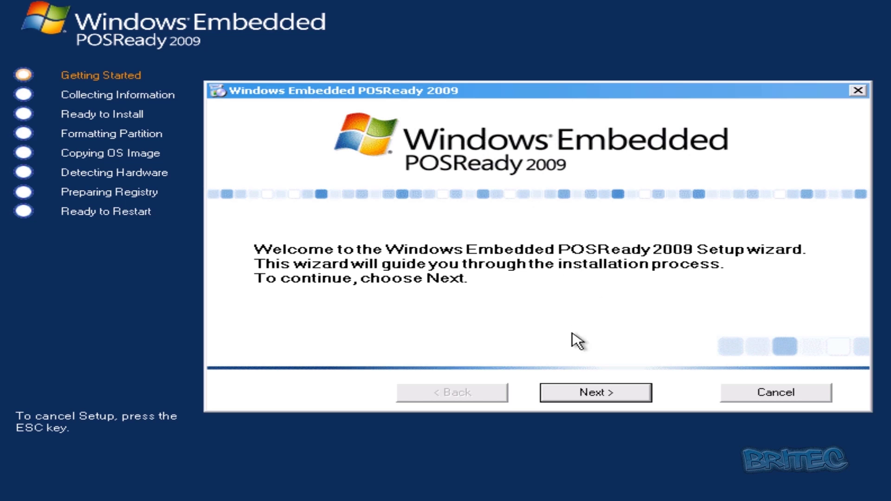
Step: Move past the Welcome page and proceed with Interactive Setup to the Product Key page
{"action": "left_click", "coordinate": [599, 393]}
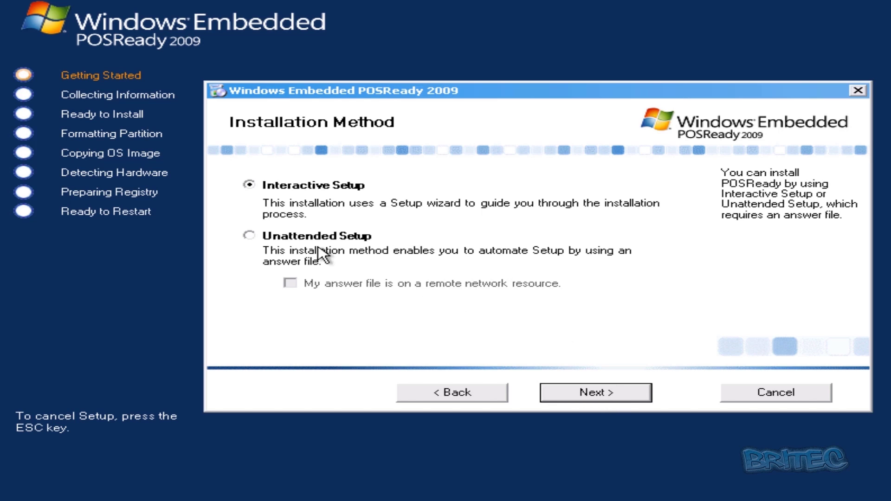
{"action": "left_click", "coordinate": [592, 397]}
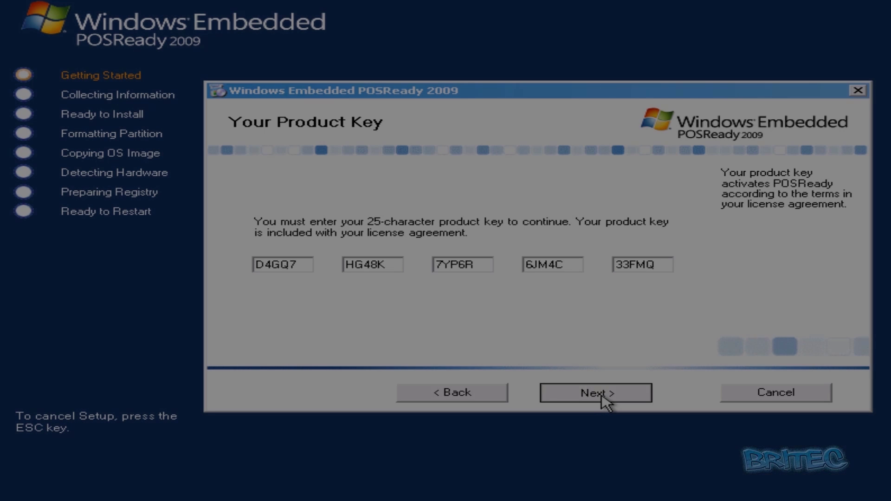
Step: Submit the product key and accept the license agreement
{"action": "left_click", "coordinate": [599, 393]}
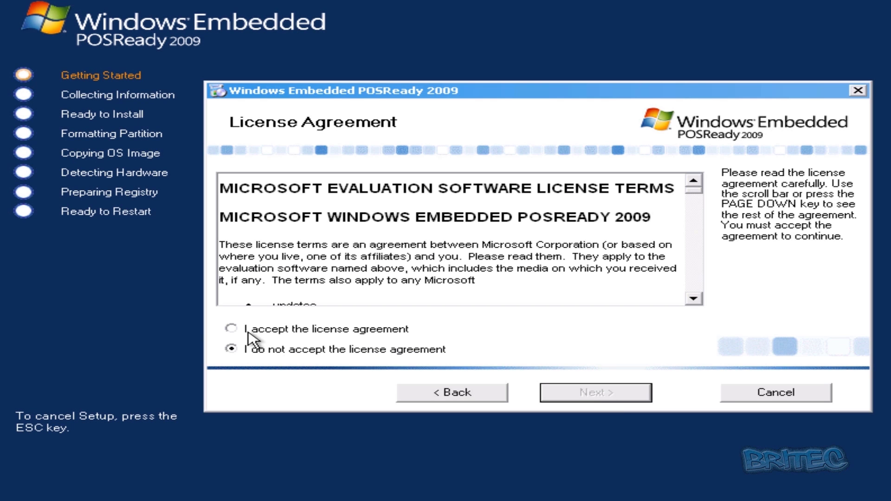
{"action": "left_click", "coordinate": [232, 329]}
{"action": "left_click", "coordinate": [603, 400]}
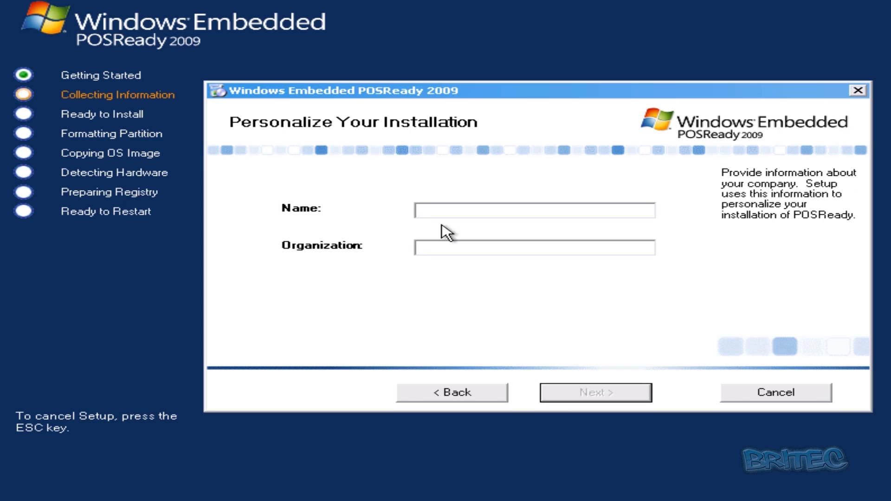
Step: Enter the owner name and organization 'Tutorial' on the personalization page
{"action": "type", "text": "Britec"}
{"action": "left_click", "coordinate": [586, 248]}
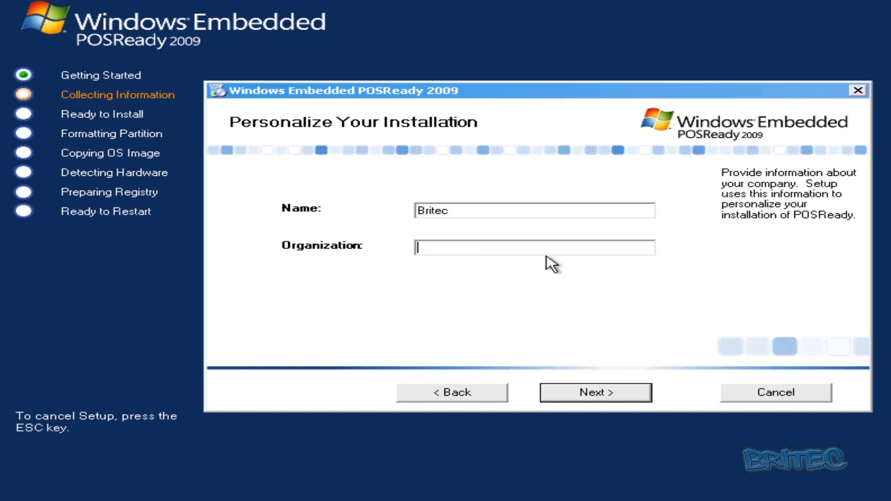
{"action": "type", "text": "Tutorial"}
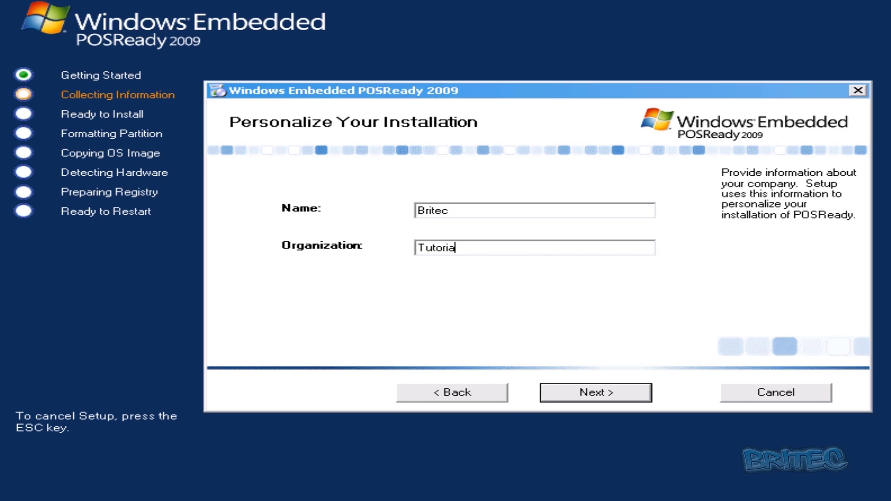
{"action": "left_click", "coordinate": [591, 395]}
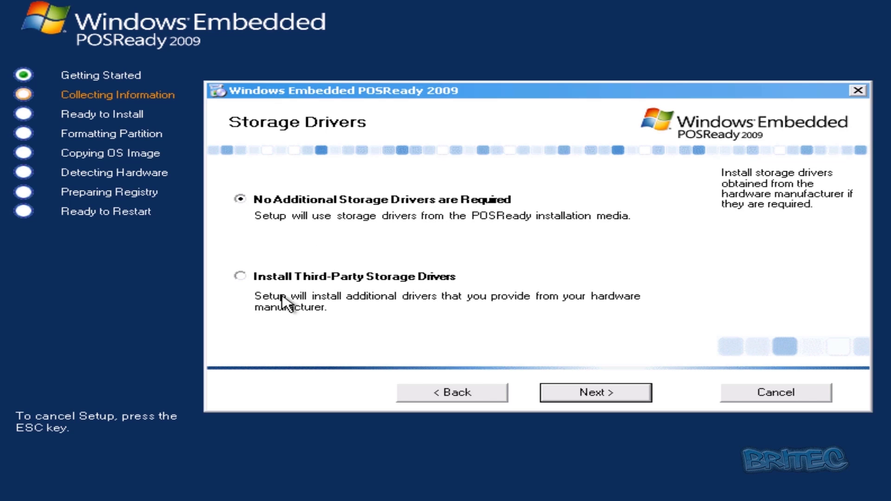
Step: Skip extra storage drivers, then create and select a 10237 MB Partition 1 on Disk 0
{"action": "left_click", "coordinate": [575, 395]}
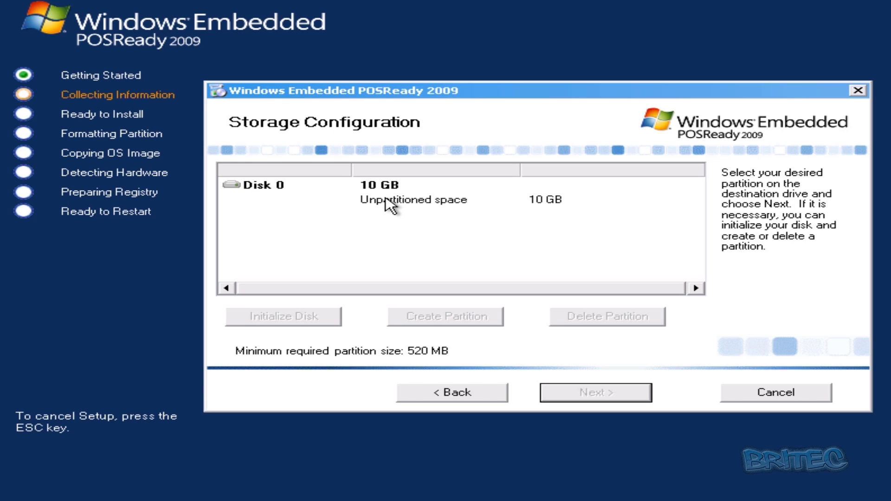
{"action": "left_click", "coordinate": [390, 203]}
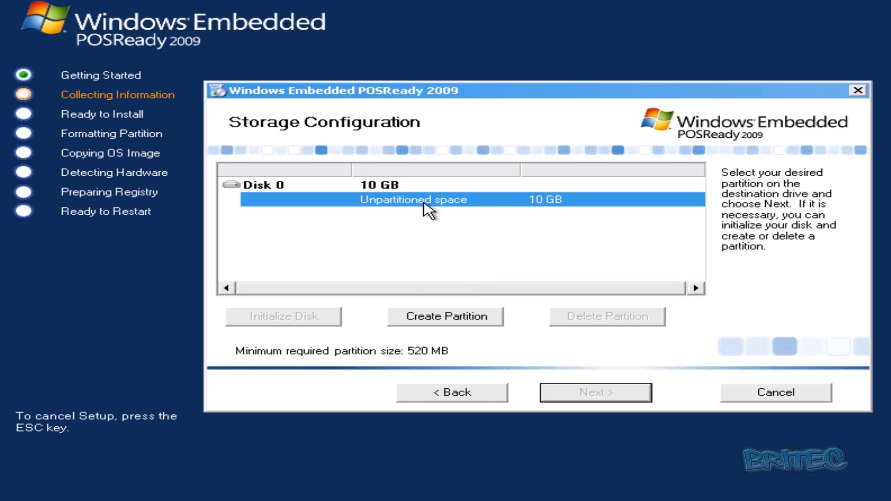
{"action": "left_click", "coordinate": [455, 317]}
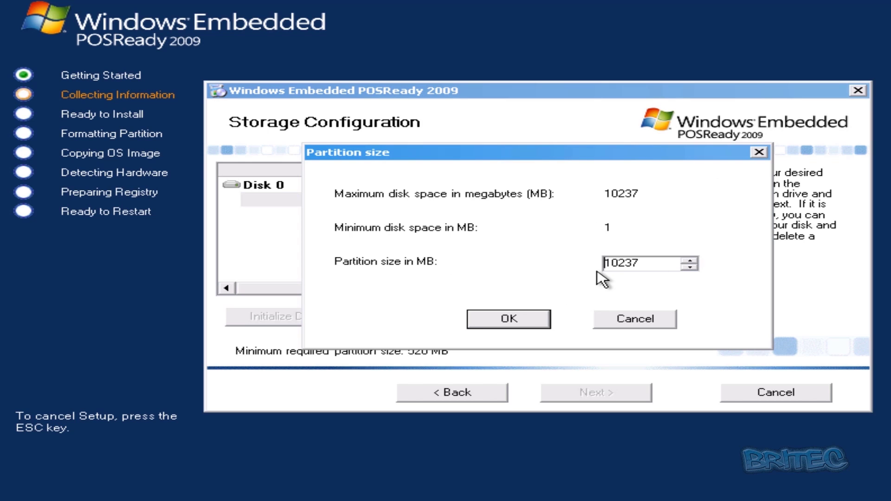
{"action": "left_click", "coordinate": [519, 322]}
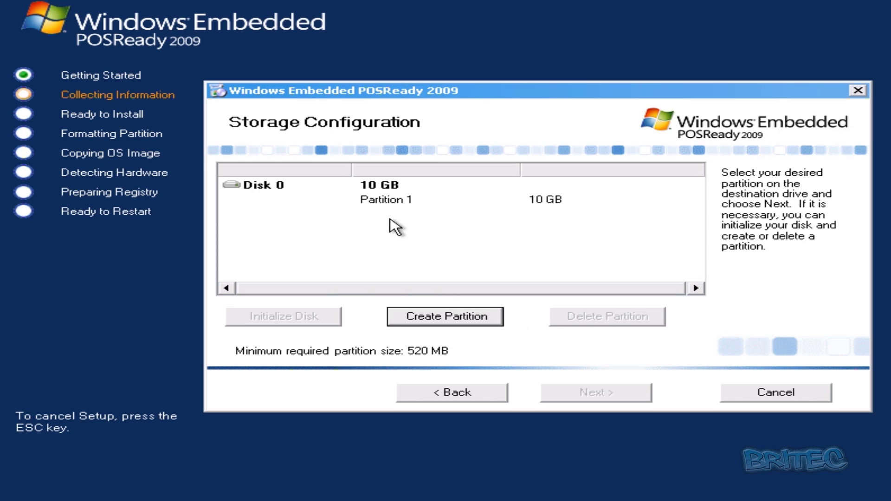
{"action": "left_click", "coordinate": [383, 203]}
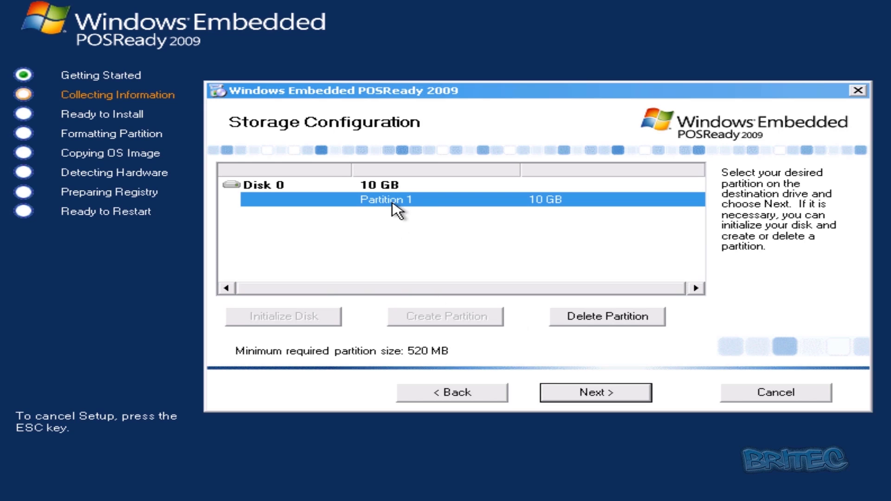
Step: Quick-format the partition as NTFS drive C with volume label 'POS'
{"action": "left_click", "coordinate": [601, 396]}
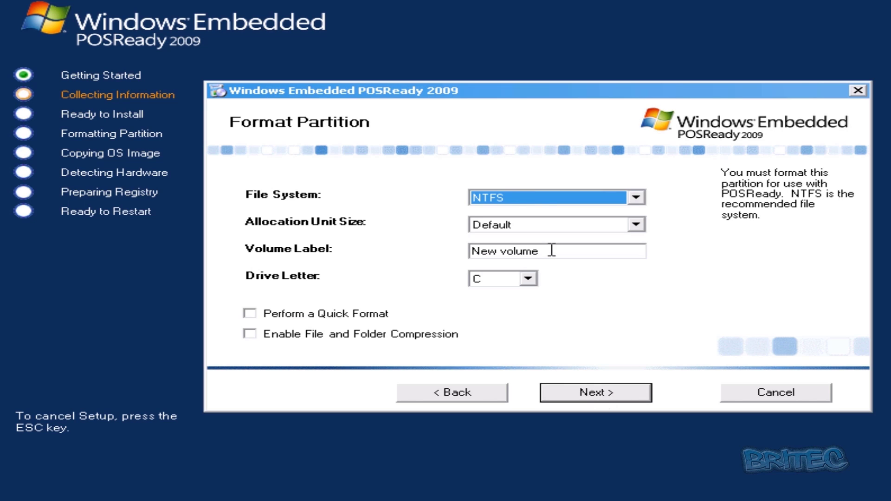
{"action": "left_click_drag", "start_coordinate": [551, 251], "coordinate": [414, 249]}
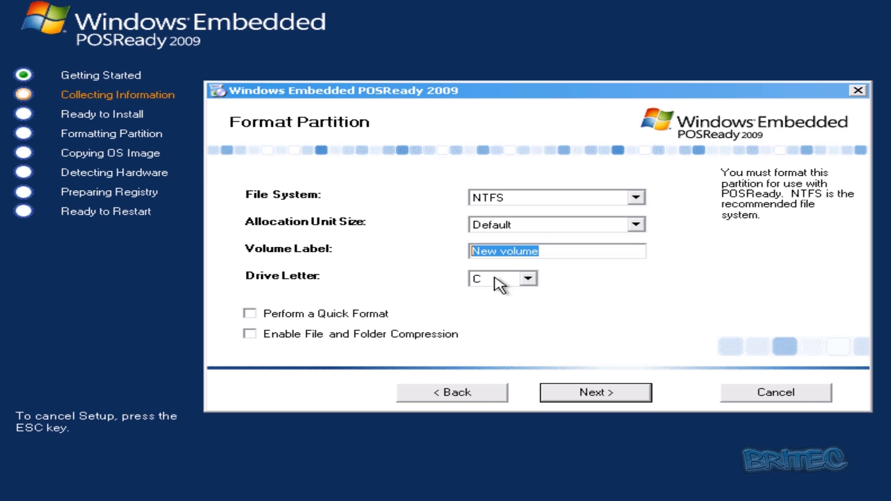
{"action": "type", "text": "POS"}
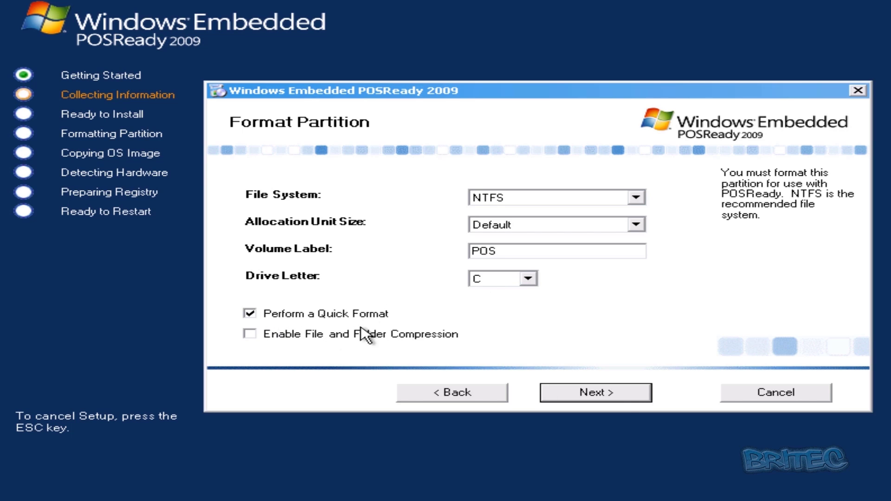
{"action": "left_click", "coordinate": [608, 396]}
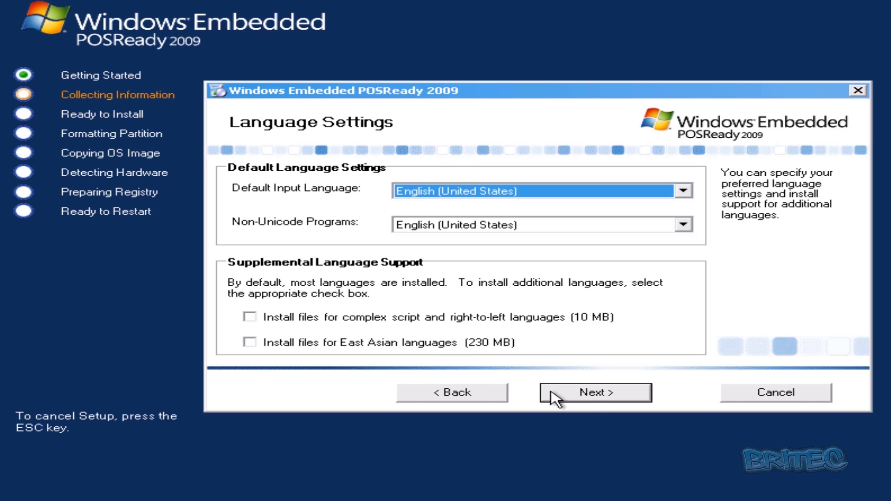
Step: Keep the default English (United States) language and regional settings
{"action": "left_click", "coordinate": [598, 402]}
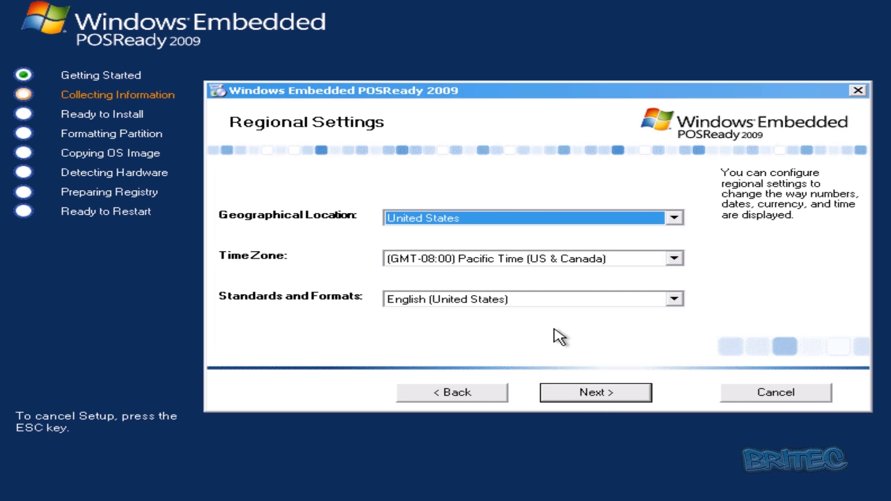
{"action": "left_click", "coordinate": [621, 393]}
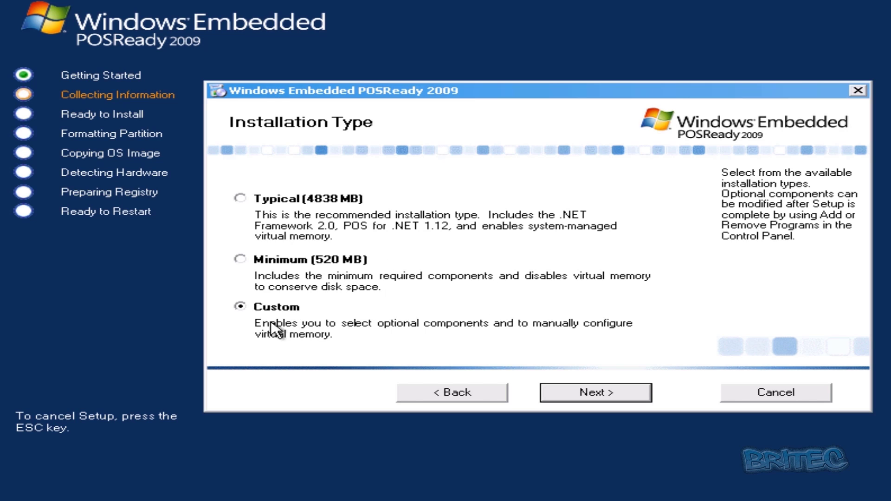
Step: Add Accessibility Tools, Utilities, Additional Drivers, Indexing Service and IIS to the install
{"action": "left_click", "coordinate": [595, 398]}
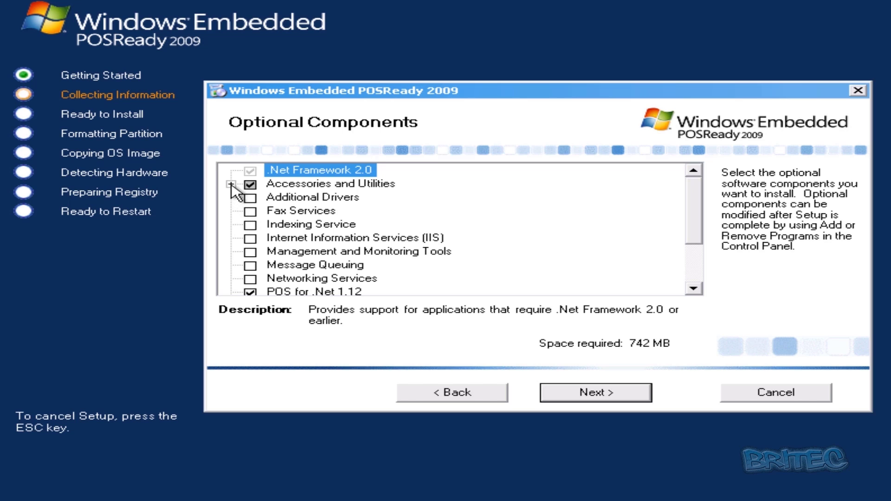
{"action": "left_click", "coordinate": [231, 185]}
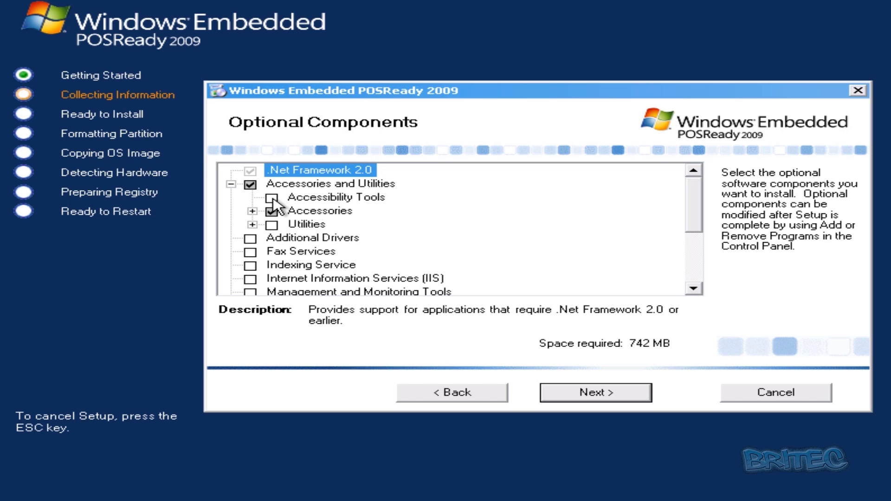
{"action": "left_click", "coordinate": [272, 199]}
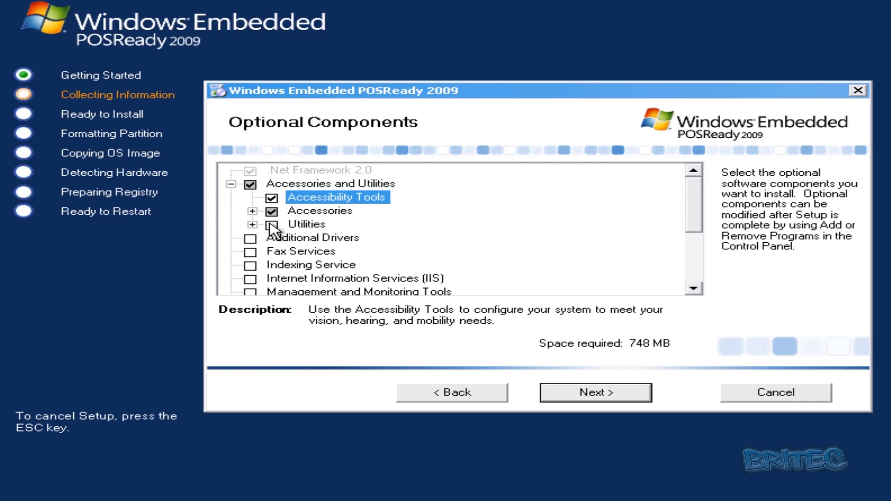
{"action": "left_click", "coordinate": [252, 224]}
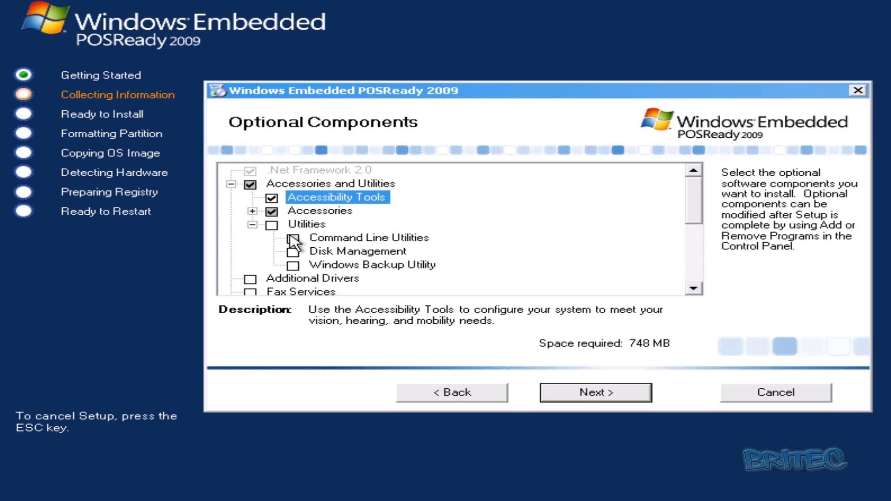
{"action": "left_click", "coordinate": [272, 225]}
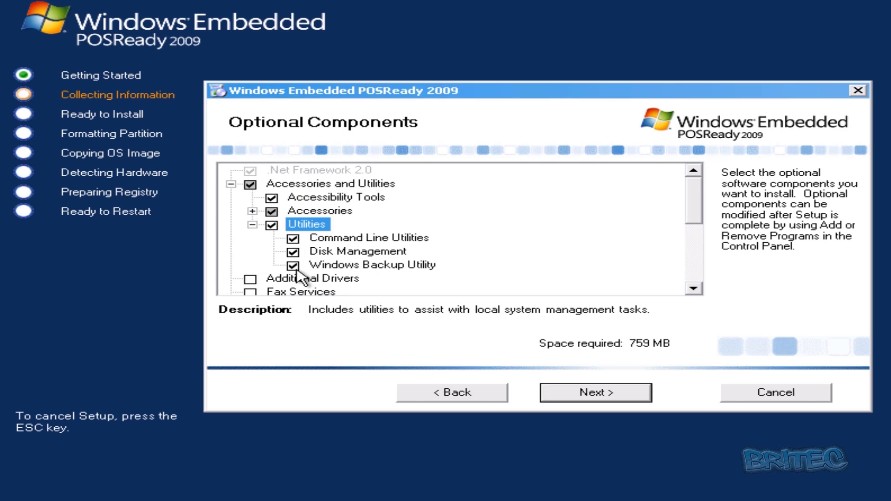
{"action": "left_click", "coordinate": [255, 282]}
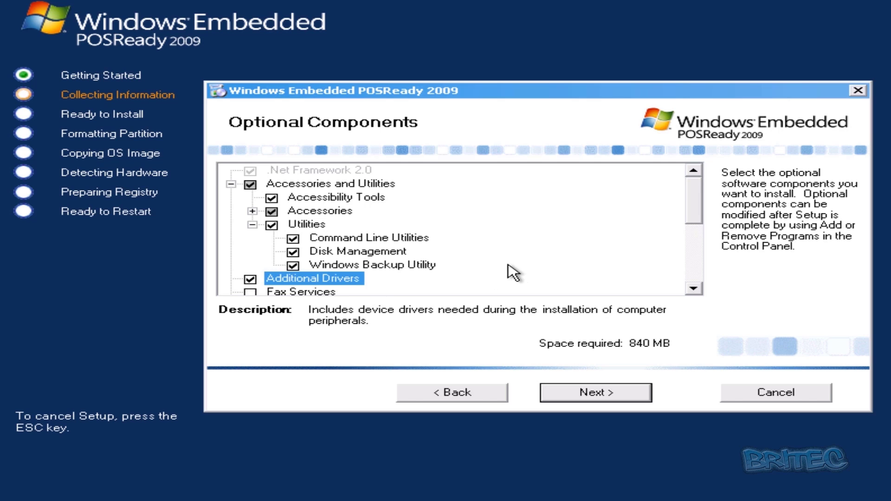
{"action": "scroll", "coordinate": [509, 273], "scroll_direction": "down", "scroll_amount": 1}
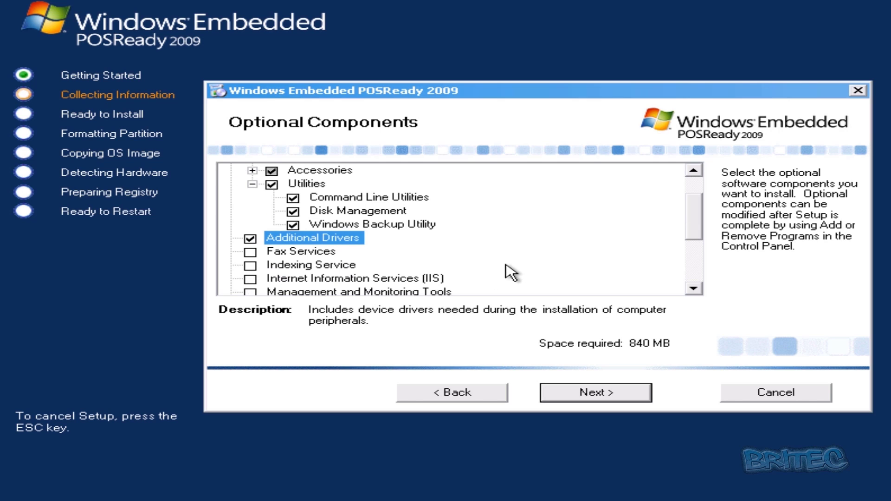
{"action": "left_click", "coordinate": [251, 266]}
{"action": "scroll", "coordinate": [404, 267], "scroll_direction": "down", "scroll_amount": 1}
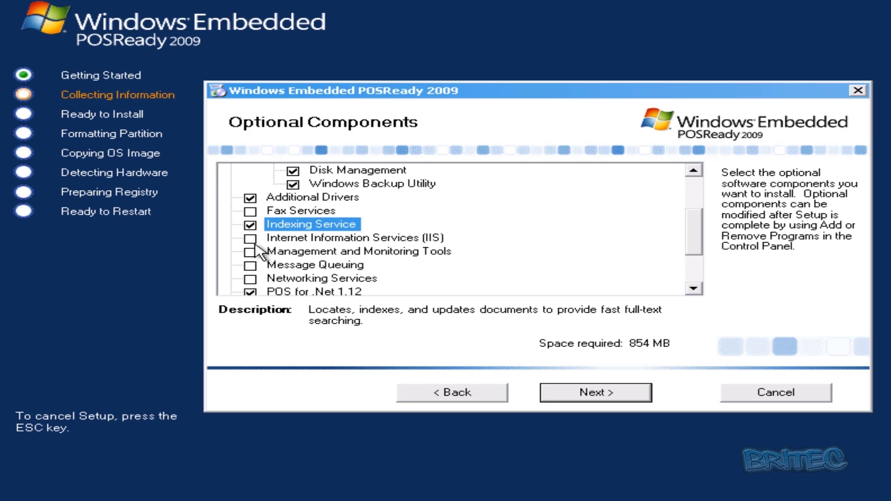
{"action": "left_click", "coordinate": [253, 241]}
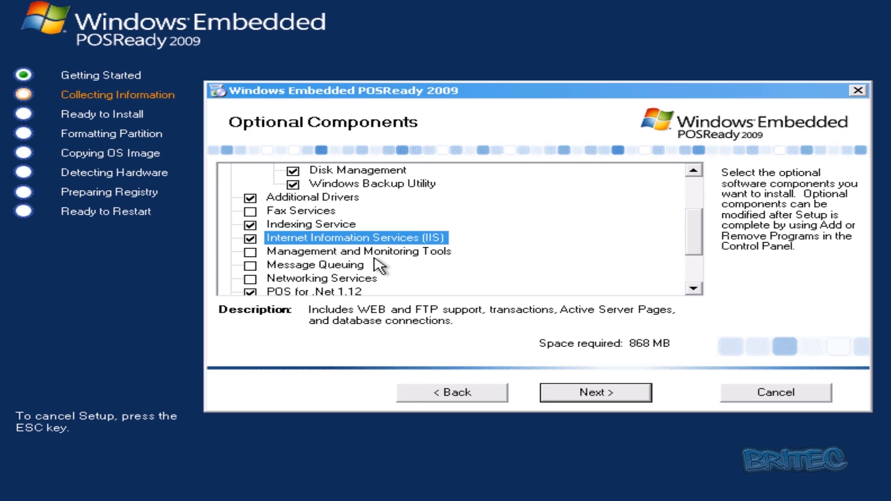
{"action": "scroll", "coordinate": [469, 276], "scroll_direction": "up", "scroll_amount": 2}
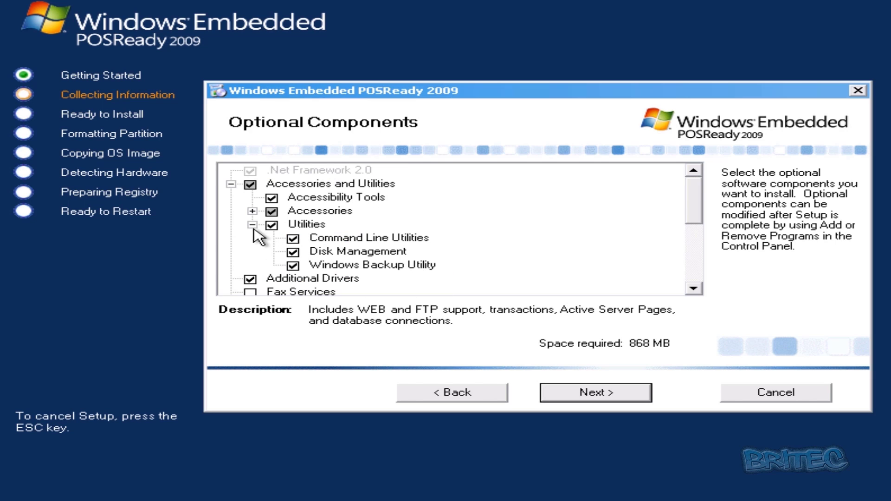
Step: Include Calculator, Character Map, Clipboard Viewer, HyperTerminal, Paint and WordPad under Accessories
{"action": "left_click", "coordinate": [251, 210]}
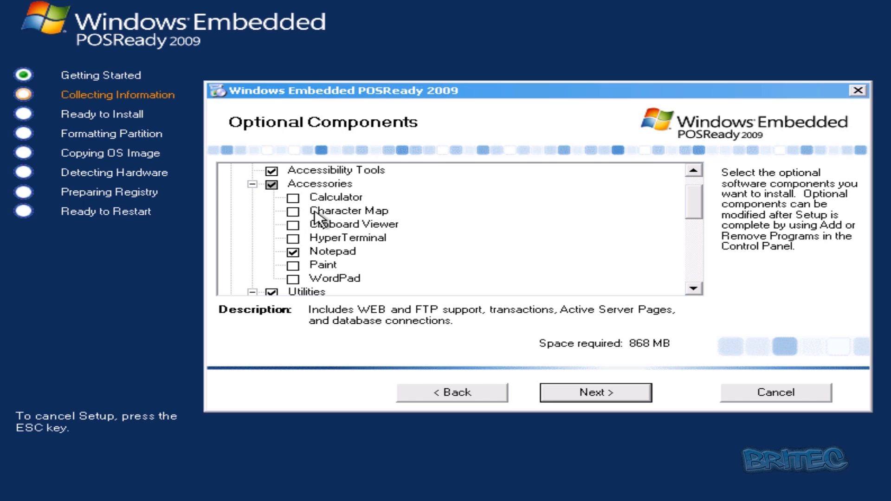
{"action": "left_click", "coordinate": [293, 198]}
{"action": "left_click", "coordinate": [293, 211]}
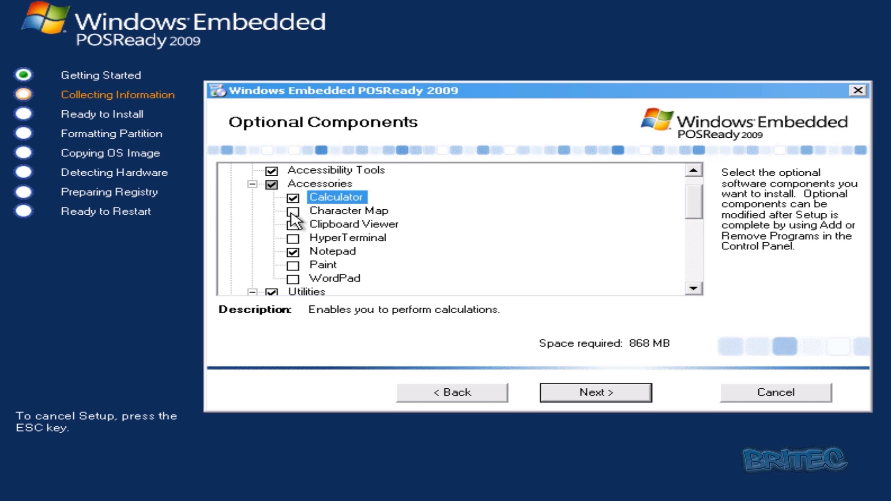
{"action": "left_click", "coordinate": [293, 225]}
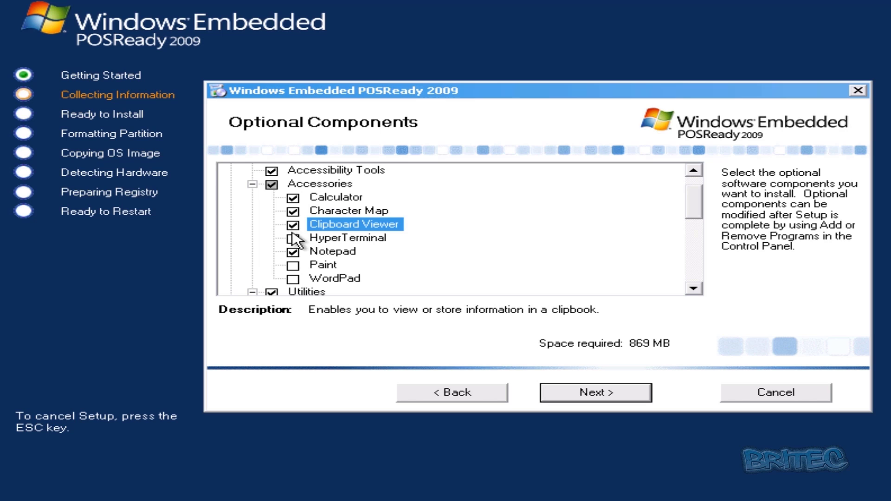
{"action": "left_click", "coordinate": [293, 238]}
{"action": "left_click", "coordinate": [293, 265]}
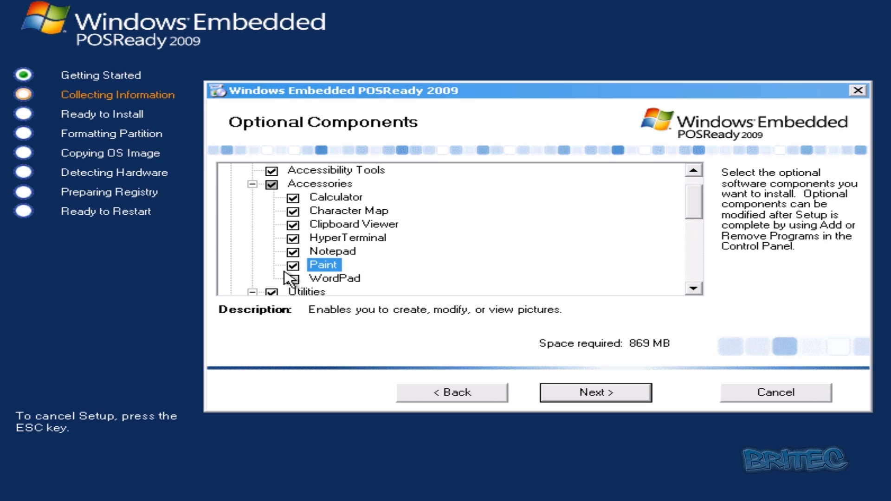
{"action": "left_click", "coordinate": [293, 279]}
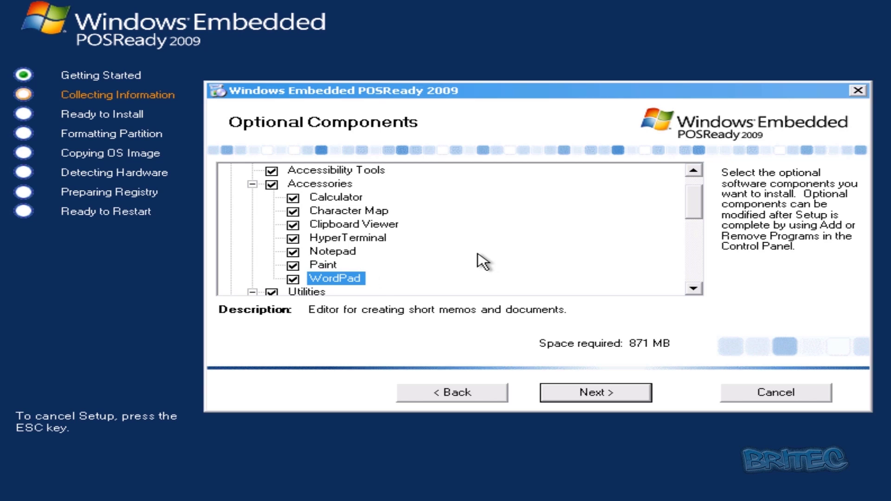
Step: Include Management and Monitoring Tools, Message Queuing and the Windows Media components
{"action": "scroll", "coordinate": [482, 261], "scroll_direction": "down", "scroll_amount": 1}
{"action": "scroll", "coordinate": [482, 261], "scroll_direction": "down", "scroll_amount": 2}
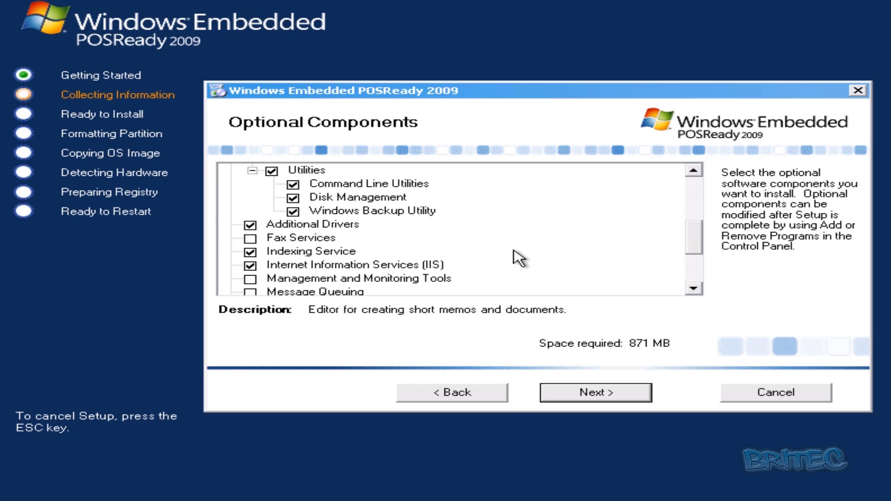
{"action": "scroll", "coordinate": [470, 257], "scroll_direction": "down", "scroll_amount": 1}
{"action": "scroll", "coordinate": [470, 257], "scroll_direction": "down", "scroll_amount": 1}
{"action": "left_click", "coordinate": [250, 198]}
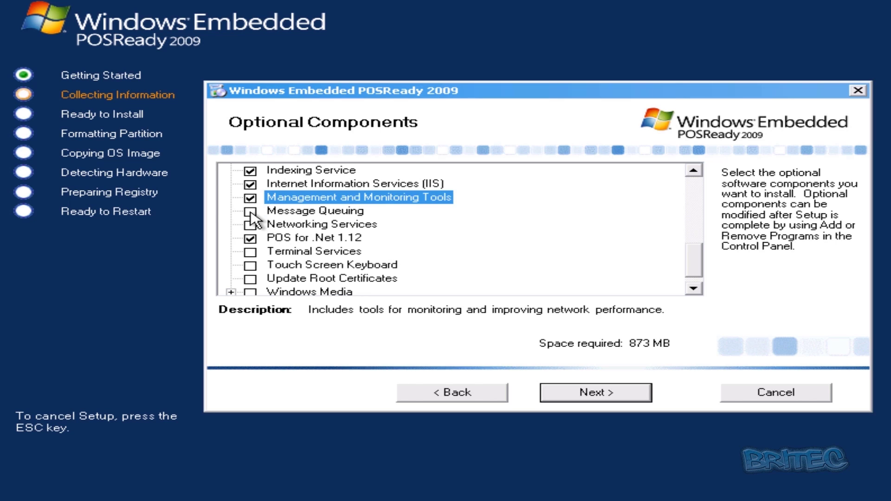
{"action": "left_click", "coordinate": [250, 211]}
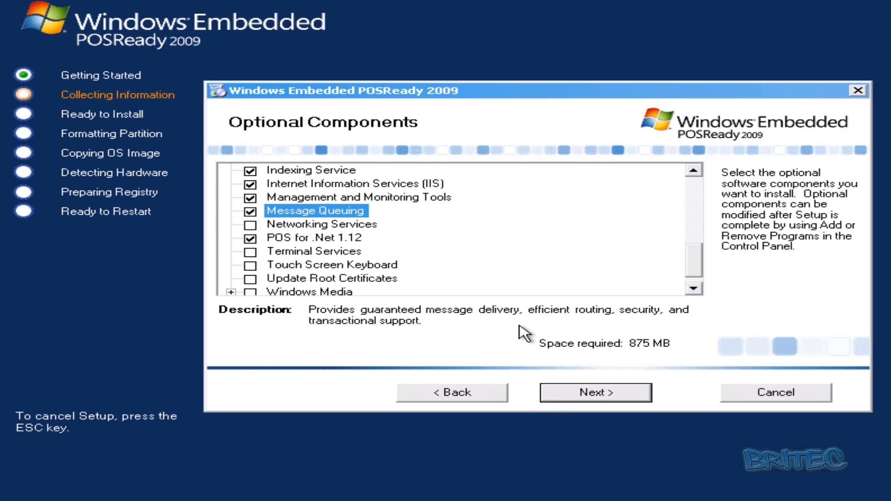
{"action": "scroll", "coordinate": [325, 292], "scroll_direction": "down", "scroll_amount": 1}
{"action": "left_click", "coordinate": [254, 281]}
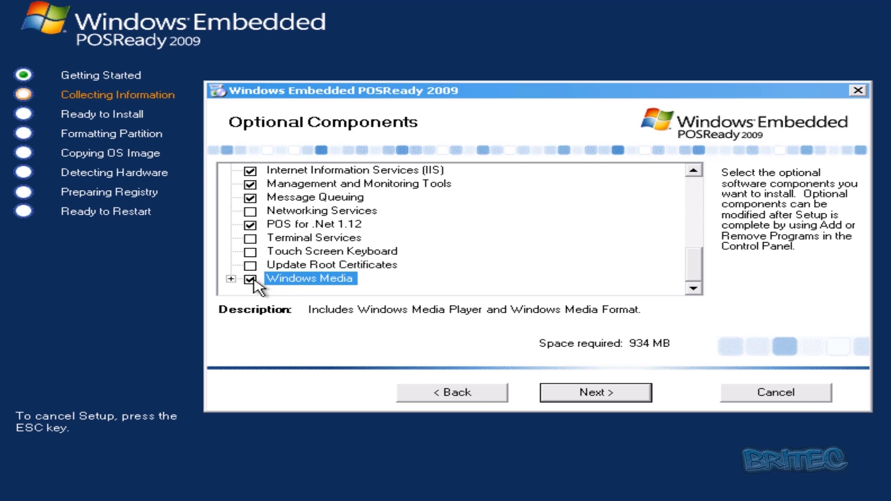
Step: Add Update Root Certificates, Touch Screen Keyboard, Terminal Services and Networking Services
{"action": "left_click", "coordinate": [230, 279]}
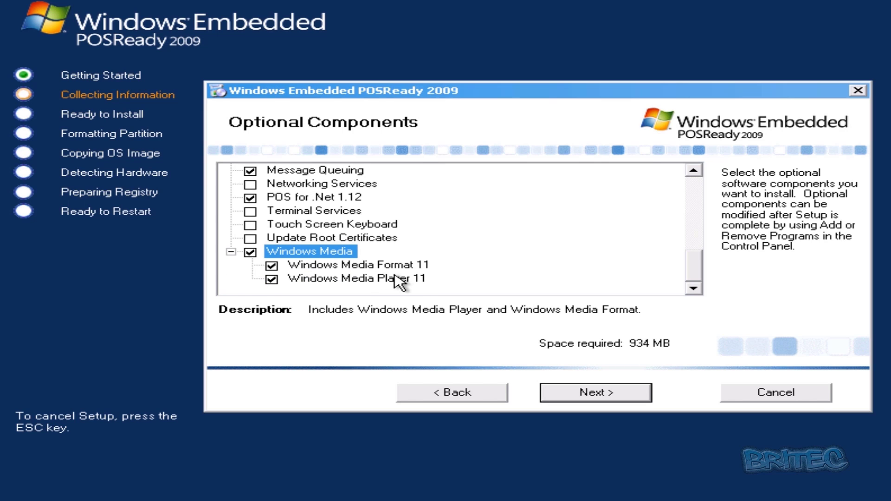
{"action": "left_click", "coordinate": [250, 238]}
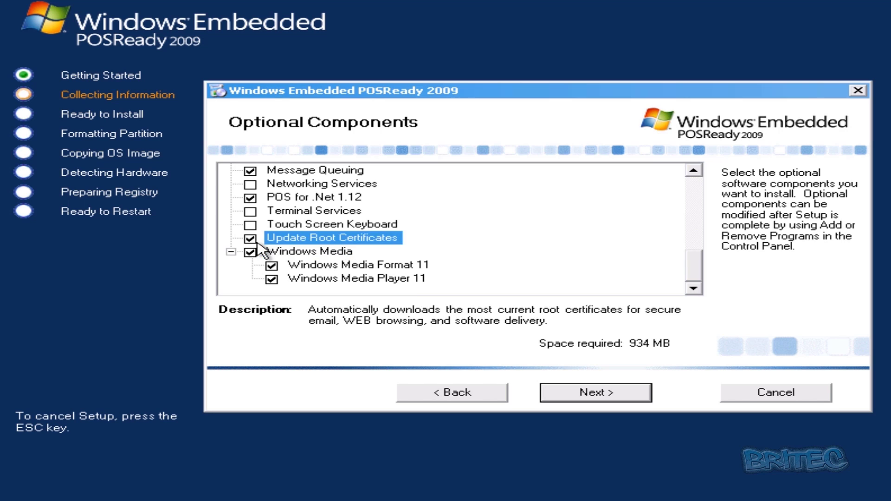
{"action": "left_click", "coordinate": [250, 225]}
{"action": "left_click", "coordinate": [250, 211]}
{"action": "scroll", "coordinate": [306, 255], "scroll_direction": "up", "scroll_amount": 1}
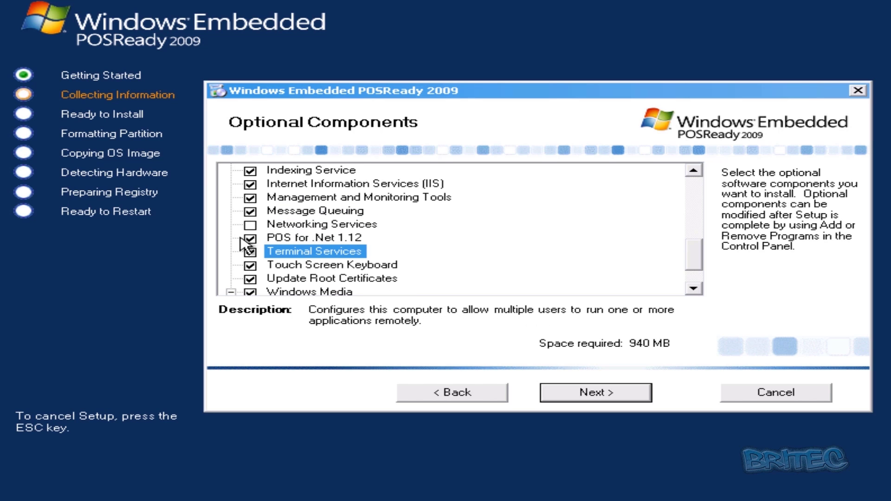
{"action": "left_click", "coordinate": [250, 228]}
{"action": "scroll", "coordinate": [385, 257], "scroll_direction": "up", "scroll_amount": 1}
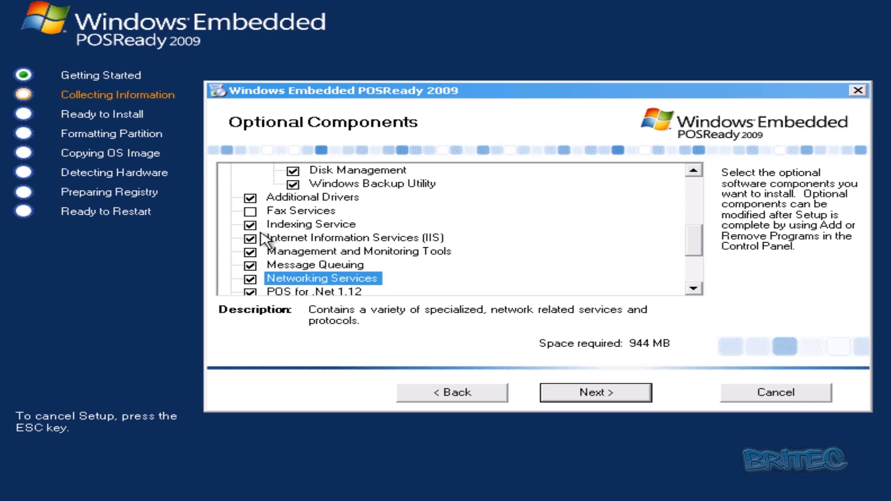
{"action": "scroll", "coordinate": [376, 248], "scroll_direction": "down", "scroll_amount": 3}
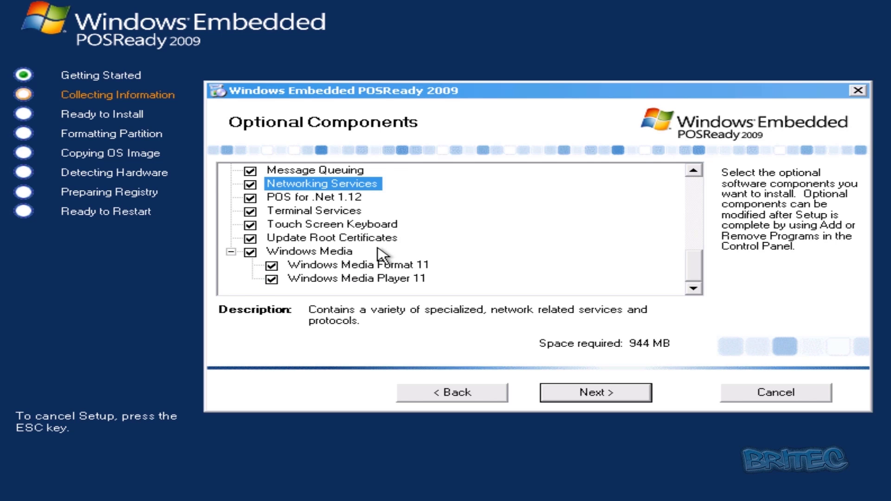
{"action": "scroll", "coordinate": [383, 254], "scroll_direction": "up", "scroll_amount": 10}
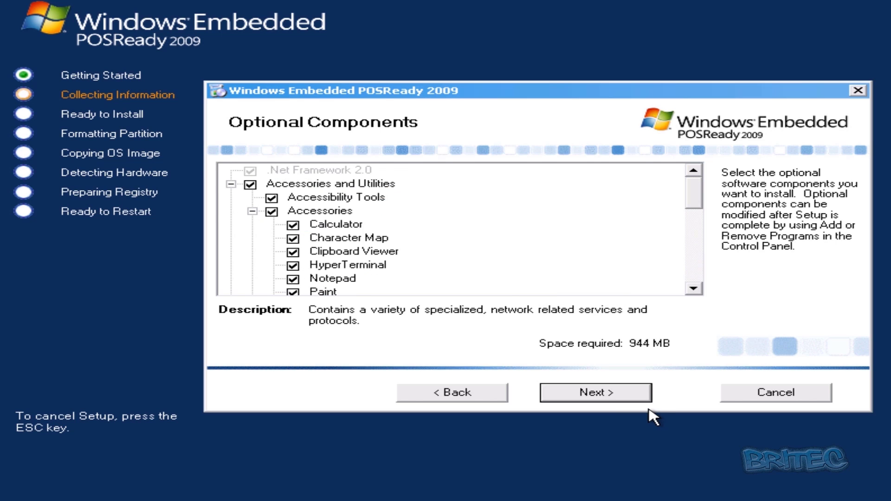
Step: Keep the chosen optional components and the 4096 MB custom paging file
{"action": "left_click", "coordinate": [603, 393]}
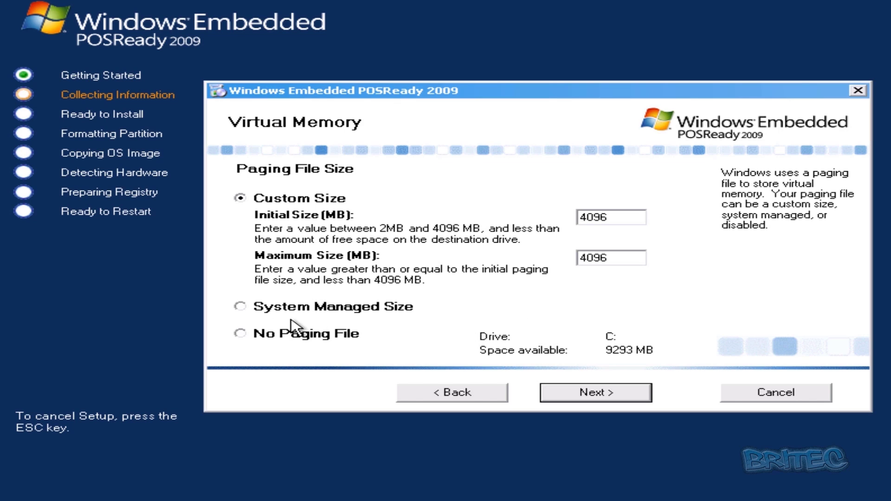
{"action": "left_click", "coordinate": [605, 394]}
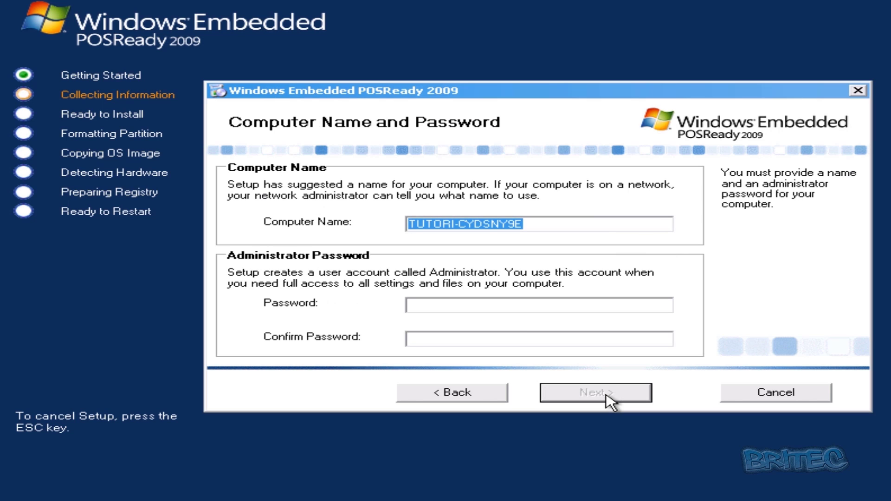
Step: Enter the administrator password and its confirmation, keeping the suggested computer name
{"action": "left_click", "coordinate": [482, 226]}
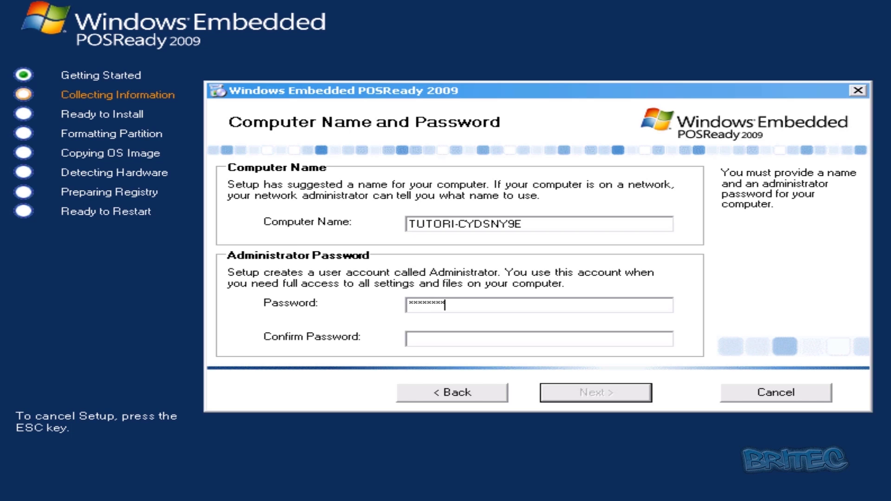
{"action": "left_click", "coordinate": [465, 334]}
{"action": "type", "text": "p"}
Step: Keep automatic TCP/IP settings and stay in the default Workgroup rather than a domain
{"action": "left_click", "coordinate": [618, 397]}
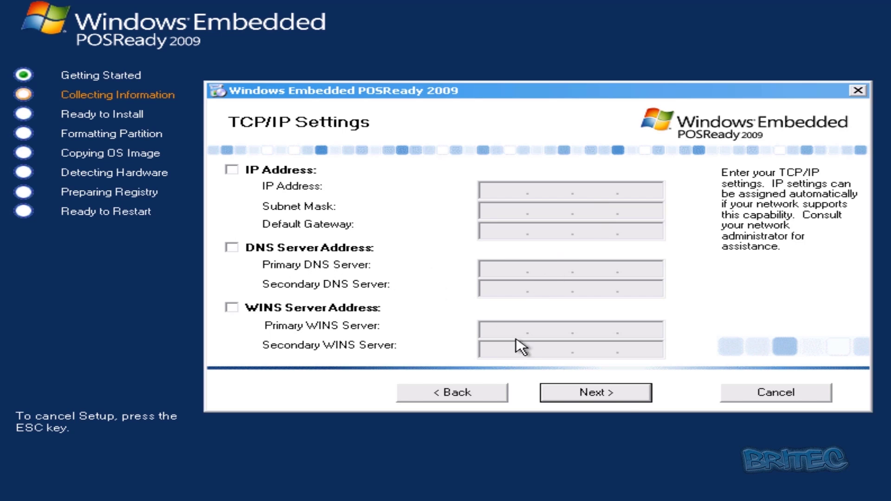
{"action": "left_click", "coordinate": [617, 400]}
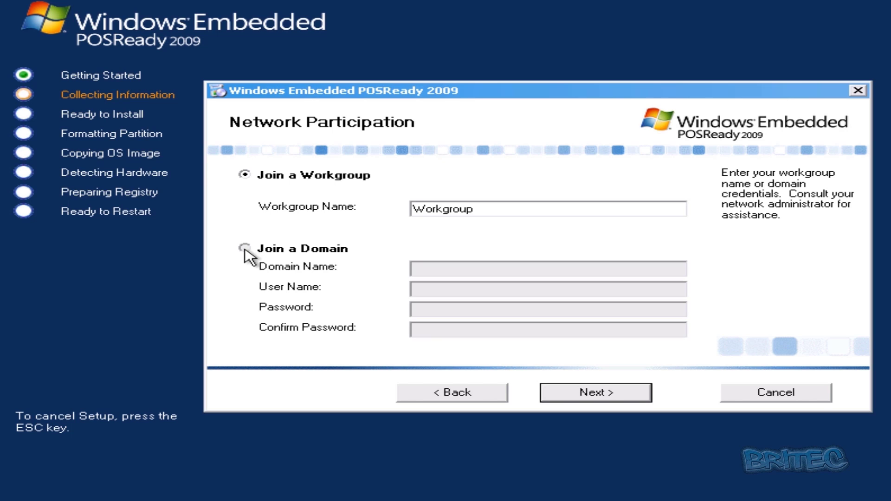
{"action": "left_click", "coordinate": [244, 250]}
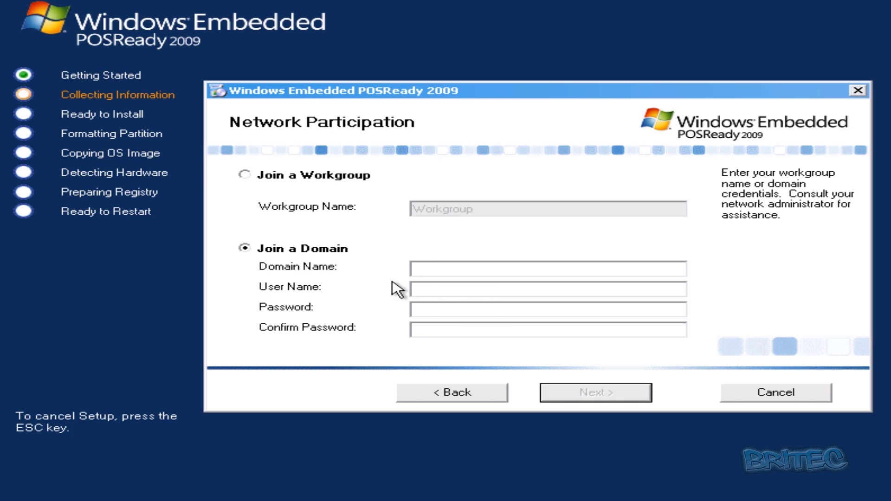
{"action": "left_click", "coordinate": [245, 175]}
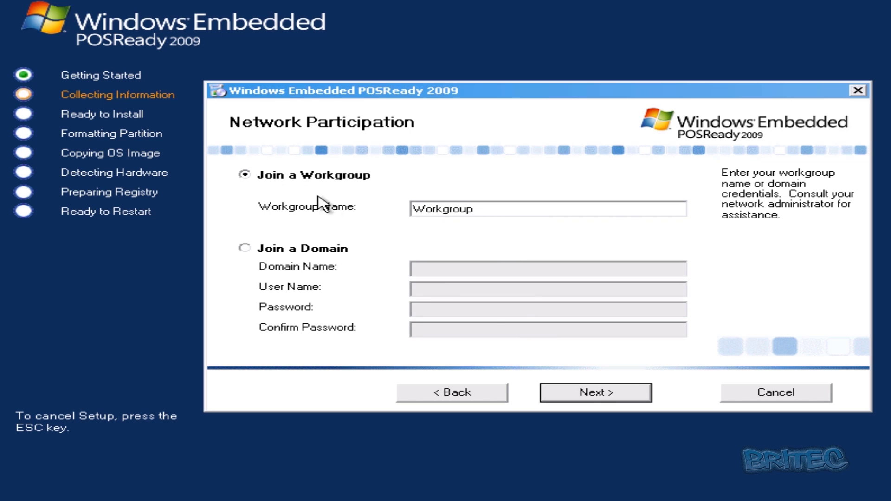
{"action": "left_click", "coordinate": [590, 397]}
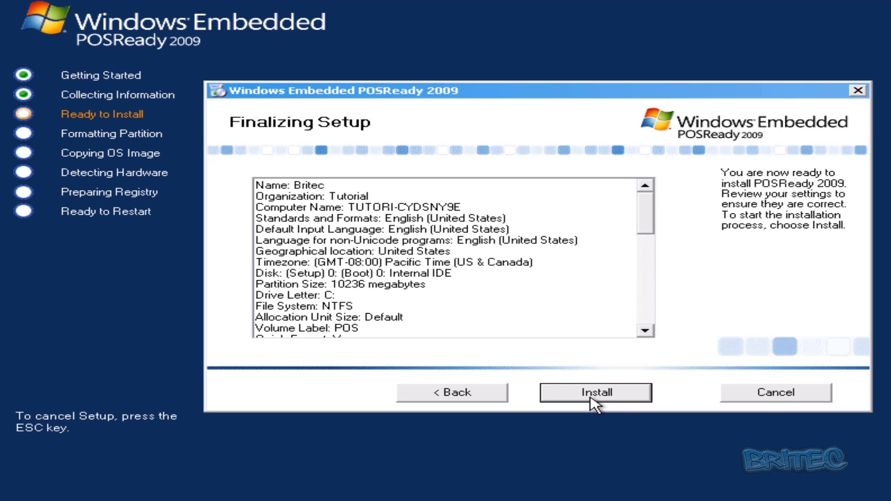
Step: Start the POSReady 2009 installation from the Finalizing Setup summary
{"action": "left_click", "coordinate": [608, 395]}
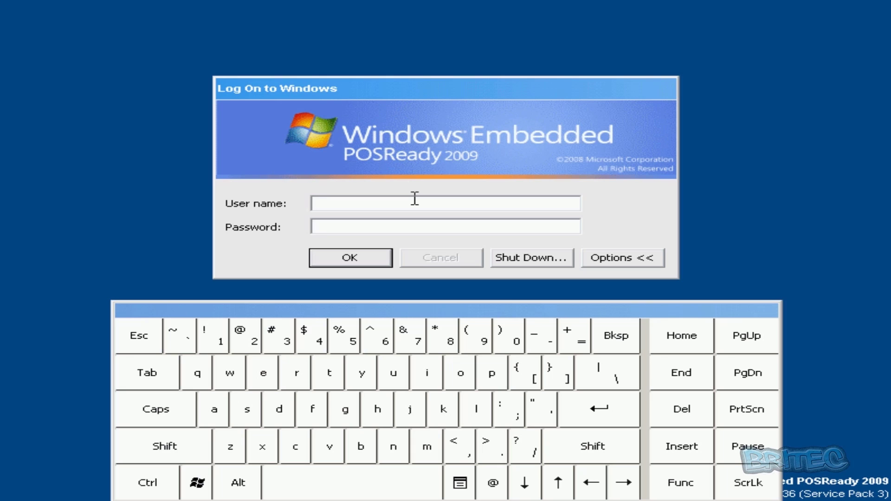
Step: Log on as Administrator with the account password and submit the credentials
{"action": "key", "text": "shift"}
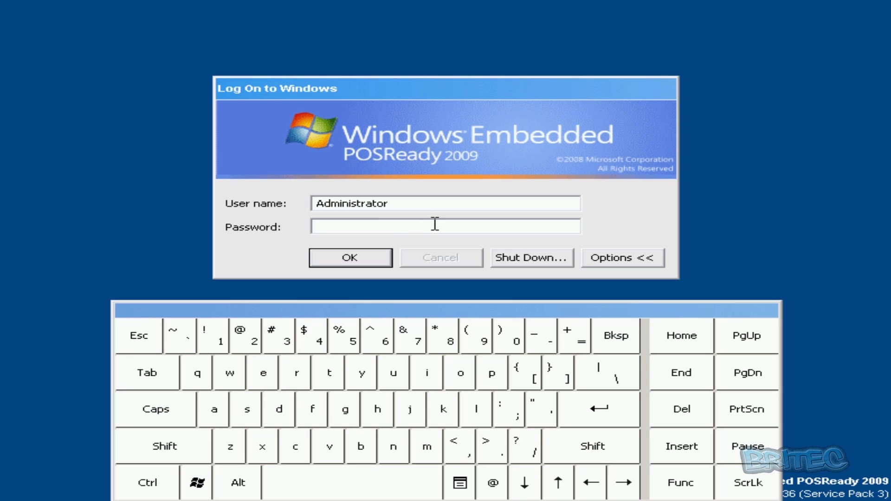
{"action": "key", "text": "shift"}
{"action": "type", "text": "P"}
{"action": "left_click", "coordinate": [370, 256]}
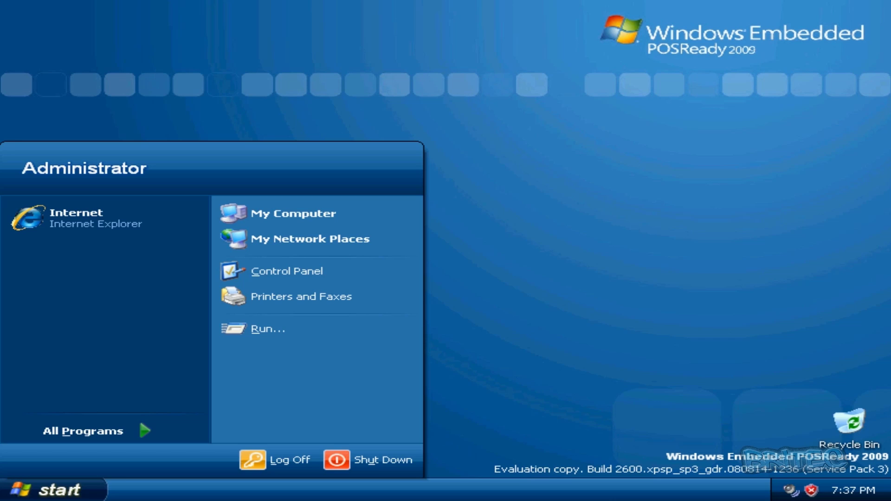
Step: Dismiss the open menu, the antivirus risk warning and the update notice
{"action": "left_click", "coordinate": [585, 310]}
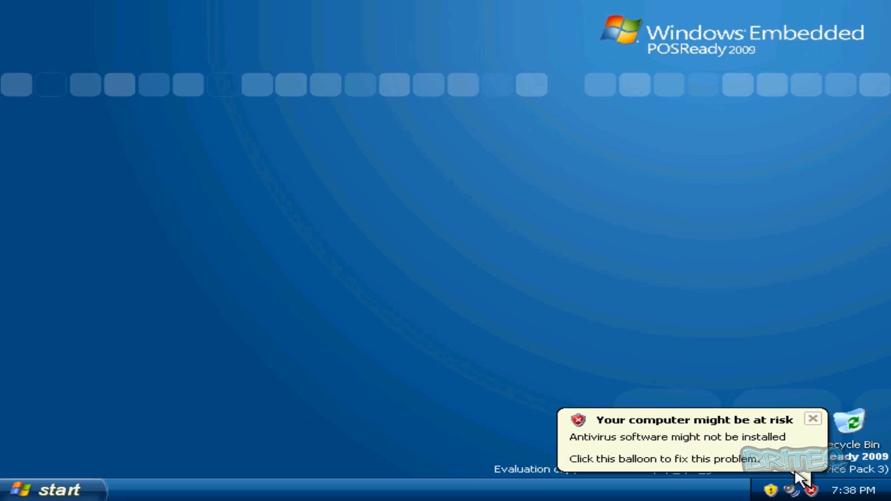
{"action": "left_click", "coordinate": [812, 418]}
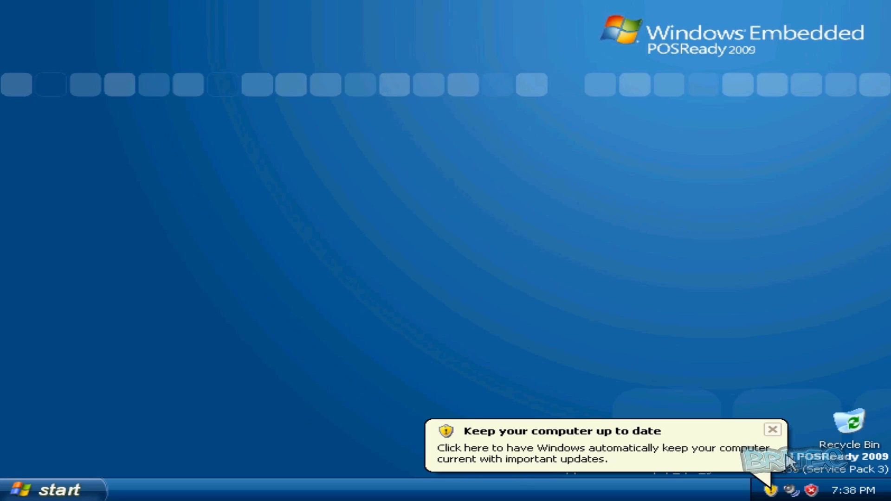
{"action": "left_click", "coordinate": [772, 430]}
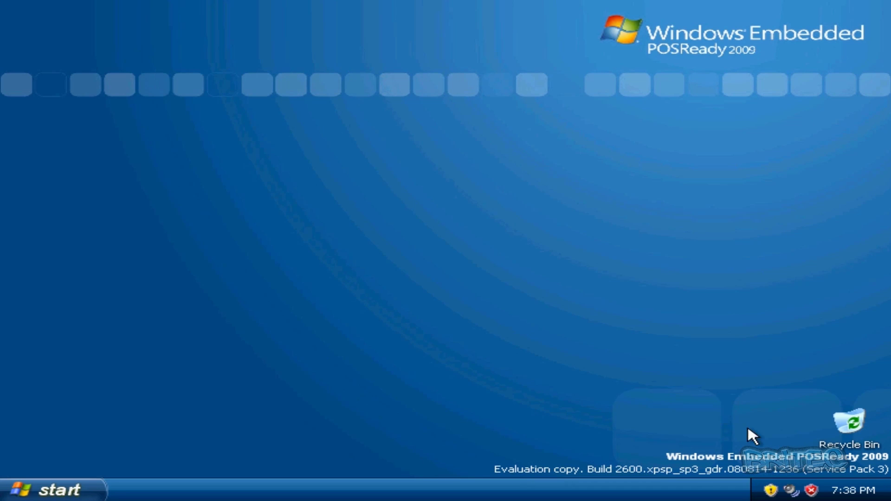
Step: Set Automatic Updates to Automatic (recommended), every day at 3:00 AM, and apply
{"action": "left_click", "coordinate": [768, 491]}
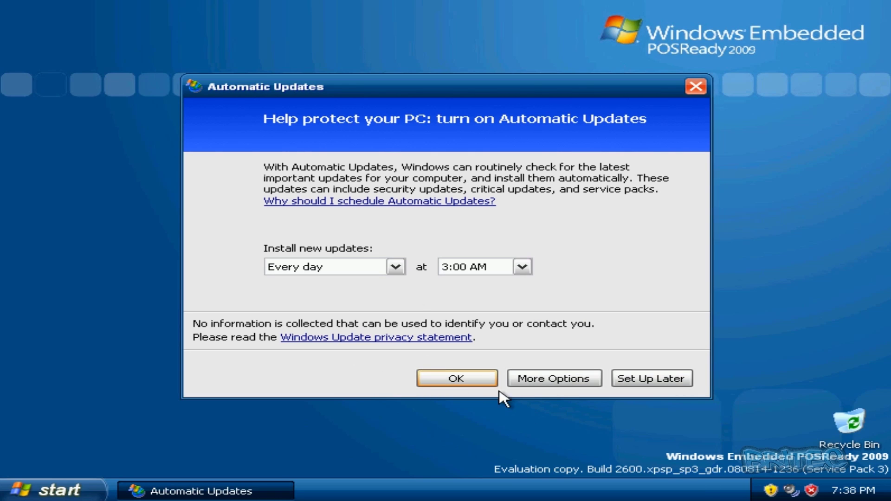
{"action": "left_click", "coordinate": [559, 383]}
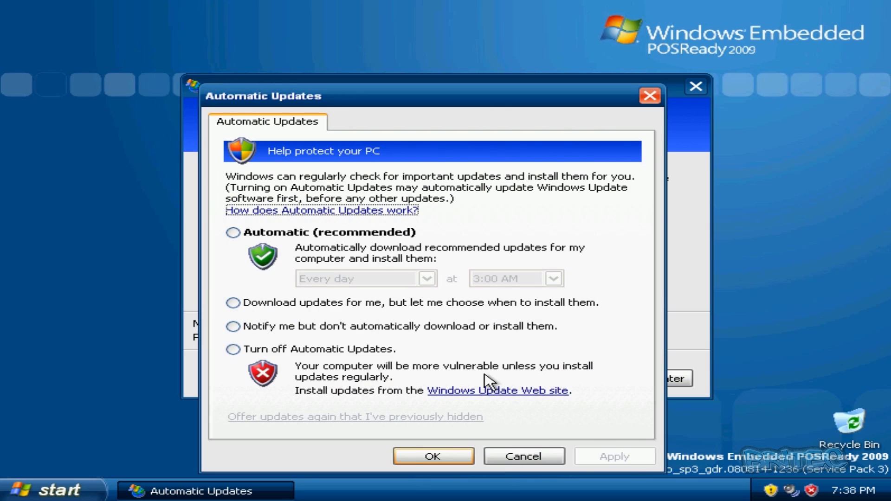
{"action": "left_click", "coordinate": [233, 232]}
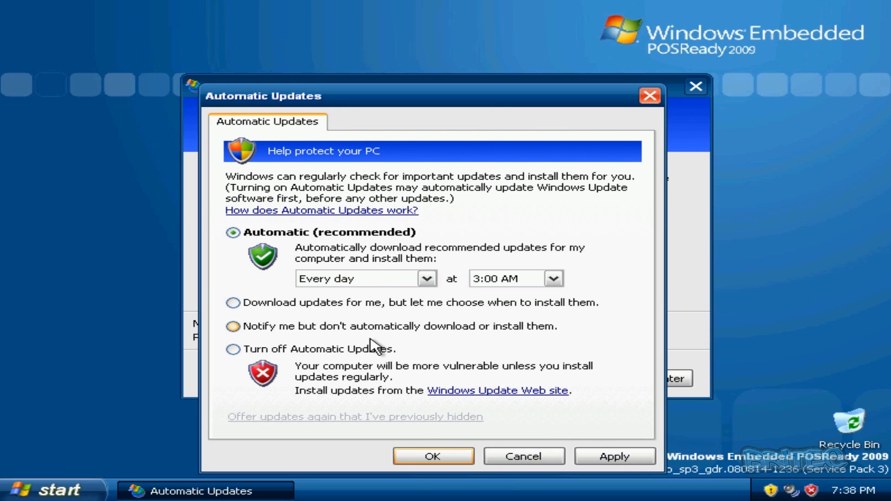
{"action": "left_click", "coordinate": [608, 457]}
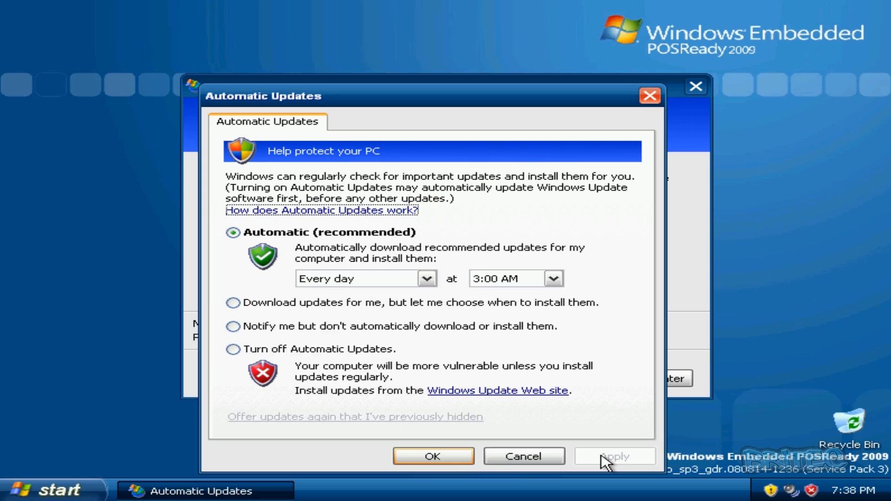
{"action": "left_click", "coordinate": [441, 457]}
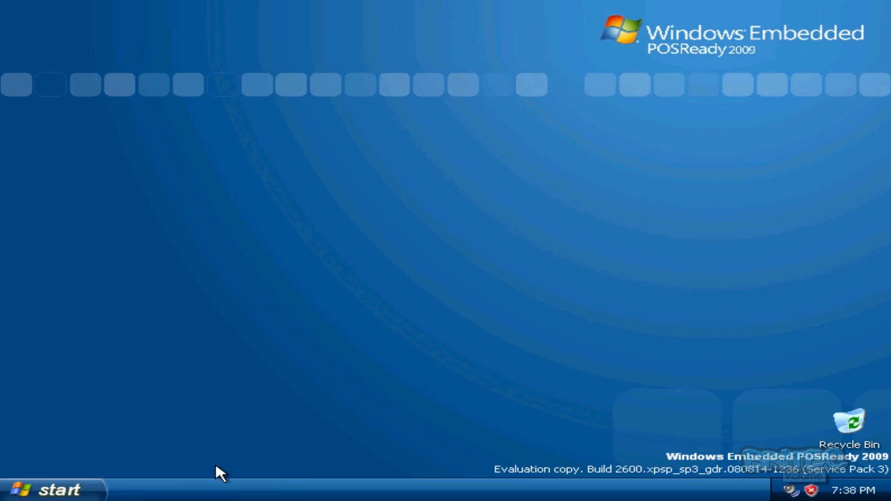
{"action": "left_click", "coordinate": [80, 490]}
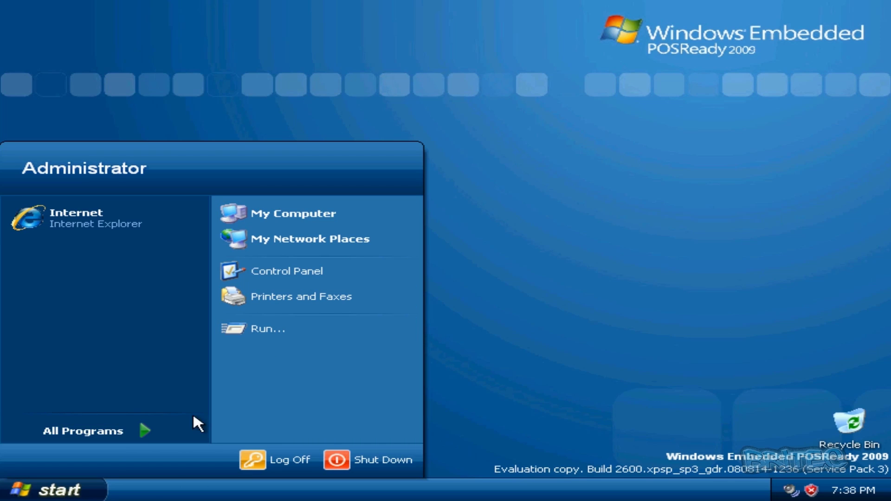
Step: Browse All Programs > Accessories and its submenus, then close the Start menu
{"action": "mouse_move", "coordinate": [139, 427]}
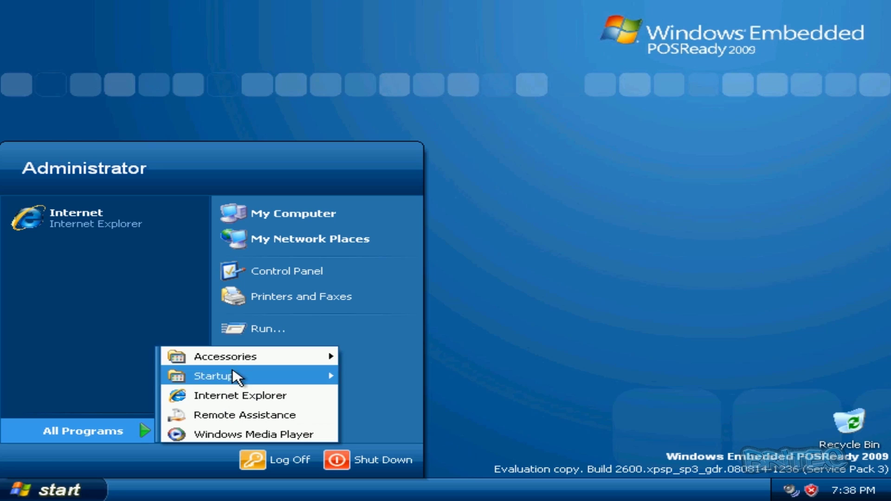
{"action": "mouse_move", "coordinate": [253, 355]}
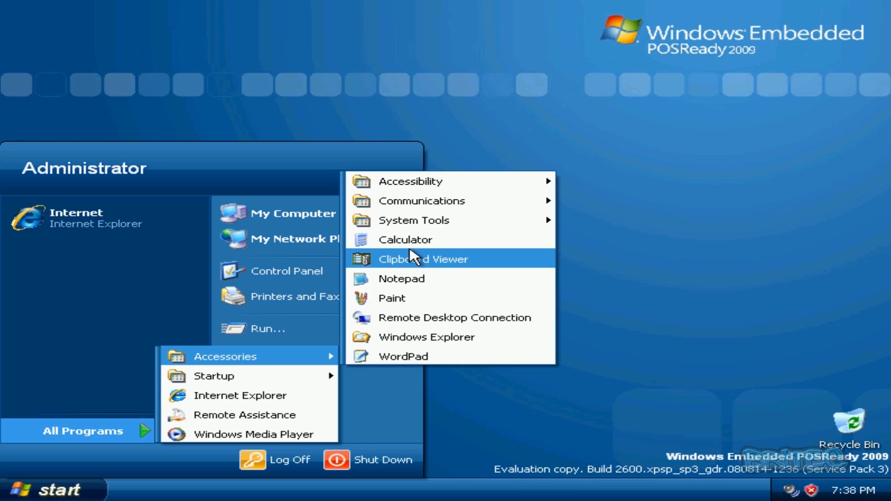
{"action": "mouse_move", "coordinate": [416, 227]}
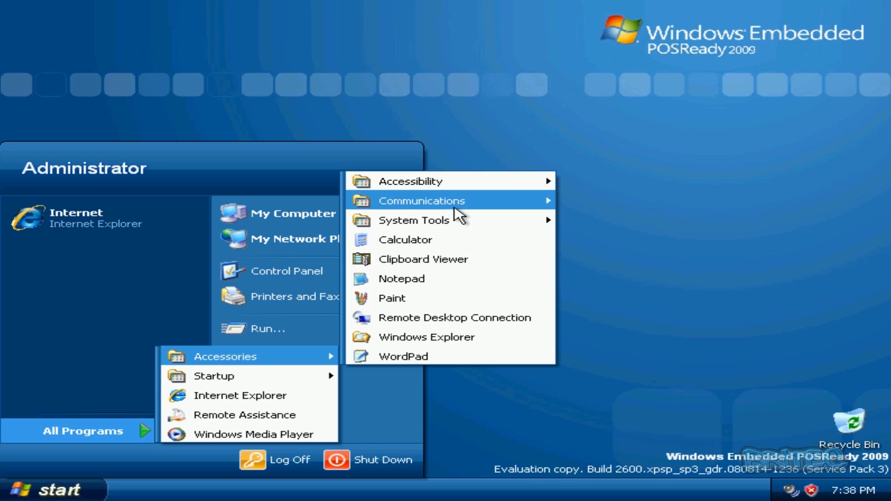
{"action": "mouse_move", "coordinate": [450, 202]}
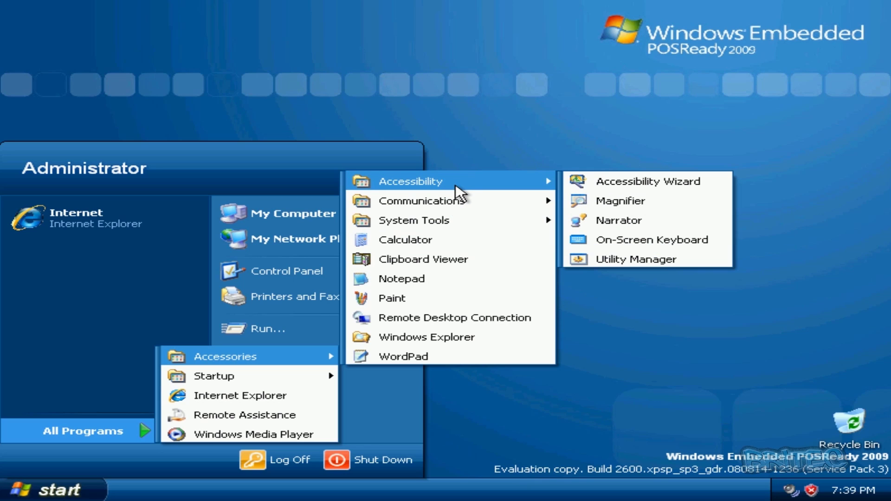
{"action": "left_click", "coordinate": [685, 348]}
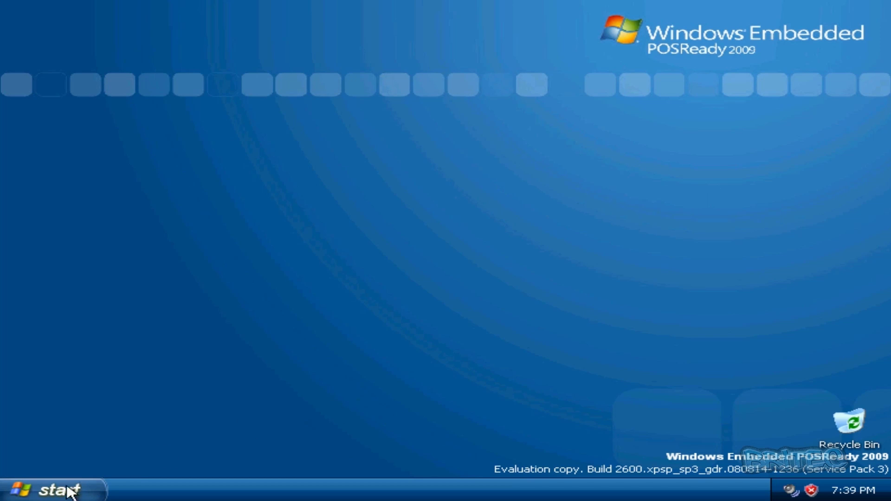
Step: Restore the Windows Update window, move it toward the screen centre, and minimize it
{"action": "left_click", "coordinate": [37, 488]}
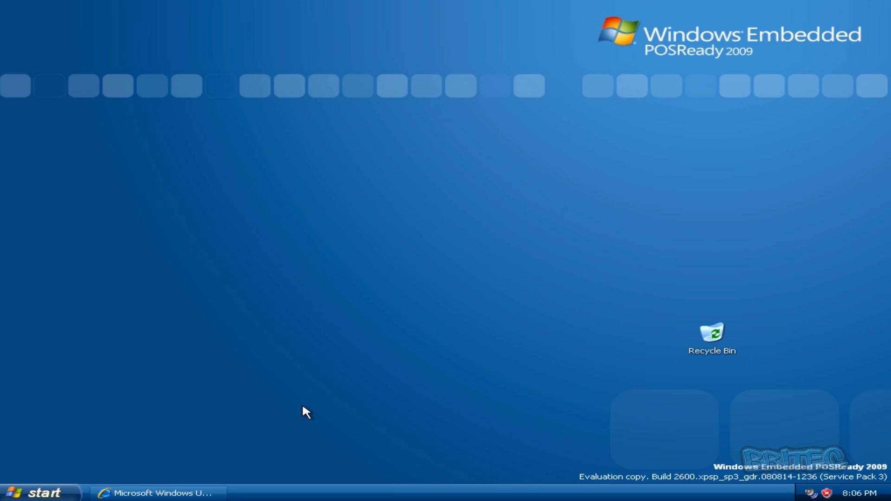
{"action": "left_click", "coordinate": [158, 492]}
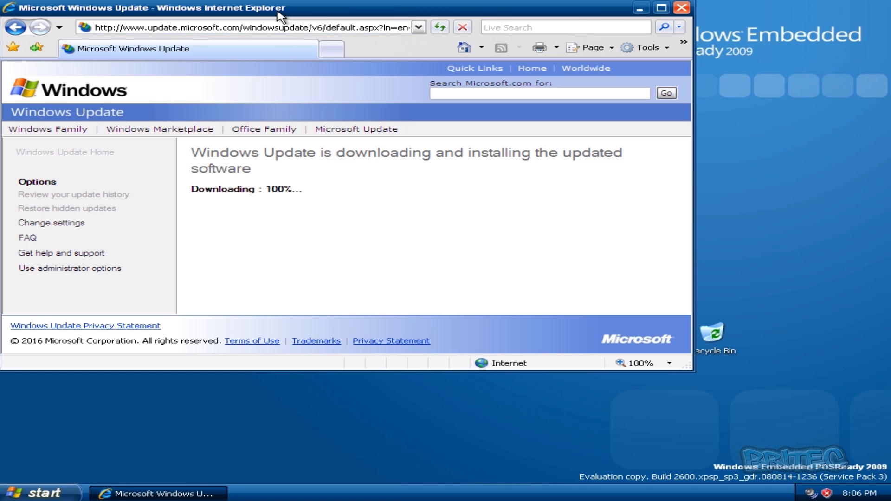
{"action": "left_click_drag", "start_coordinate": [278, 10], "coordinate": [379, 57]}
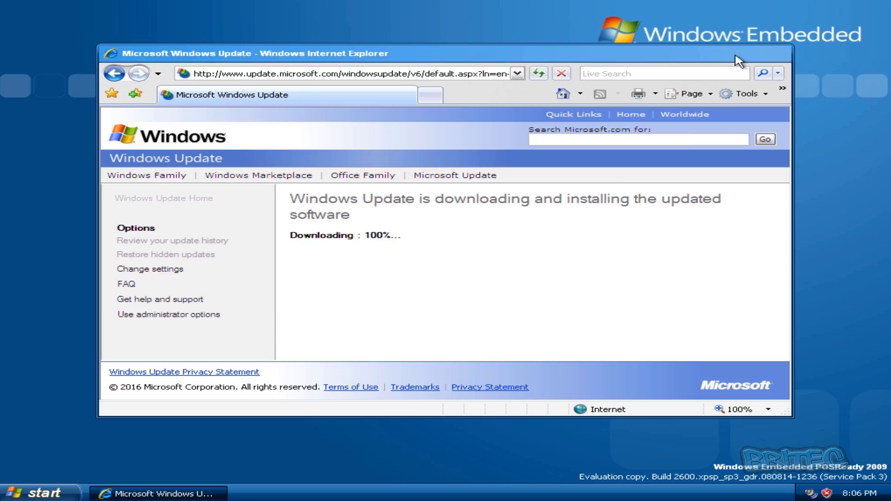
{"action": "left_click", "coordinate": [740, 54]}
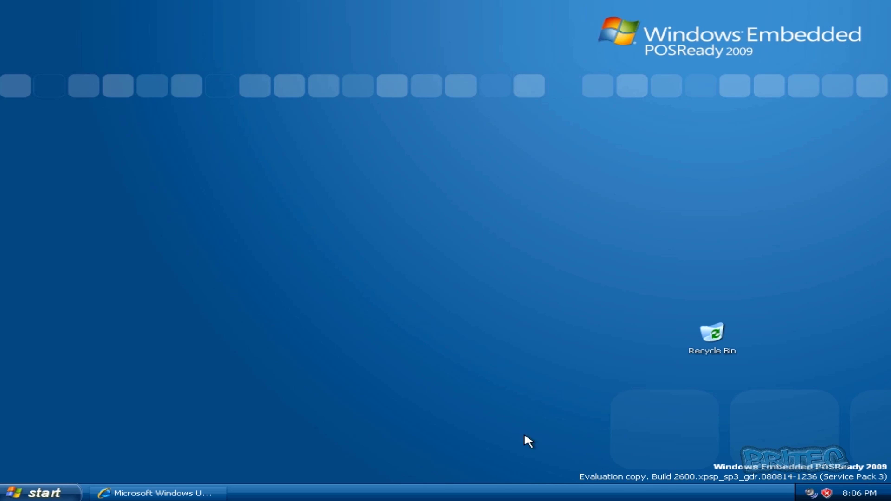
Step: Go back to the Install Now Windows Update page, then put the window away
{"action": "left_click", "coordinate": [155, 492]}
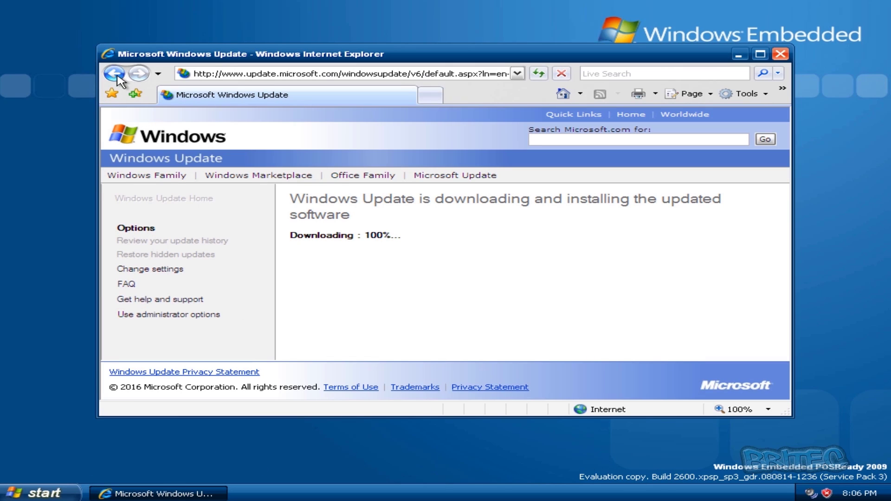
{"action": "left_click", "coordinate": [115, 74]}
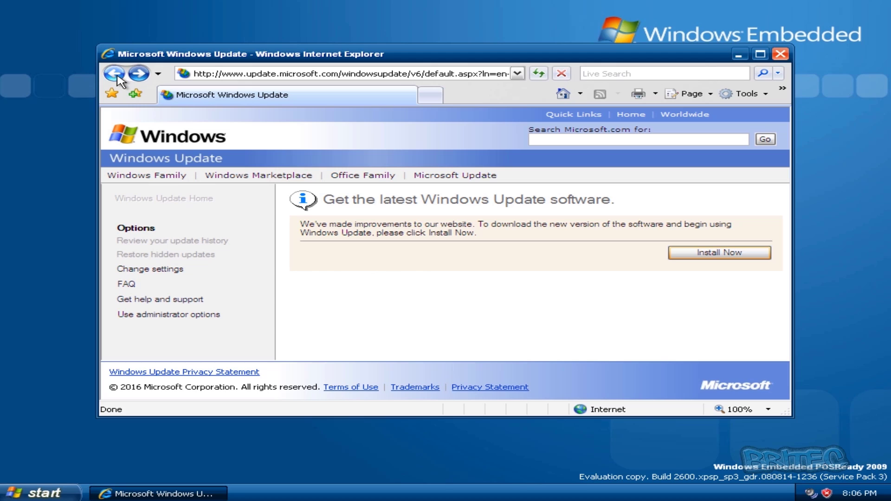
{"action": "left_click", "coordinate": [781, 56]}
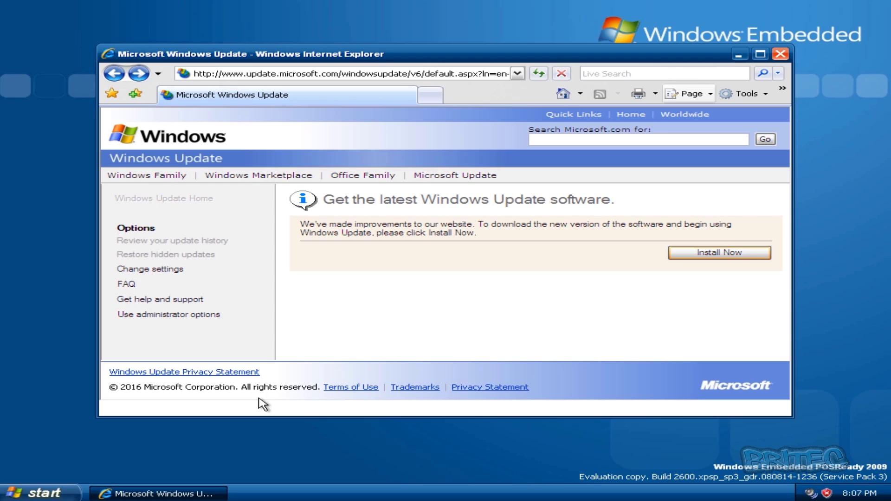
{"action": "left_click", "coordinate": [284, 445]}
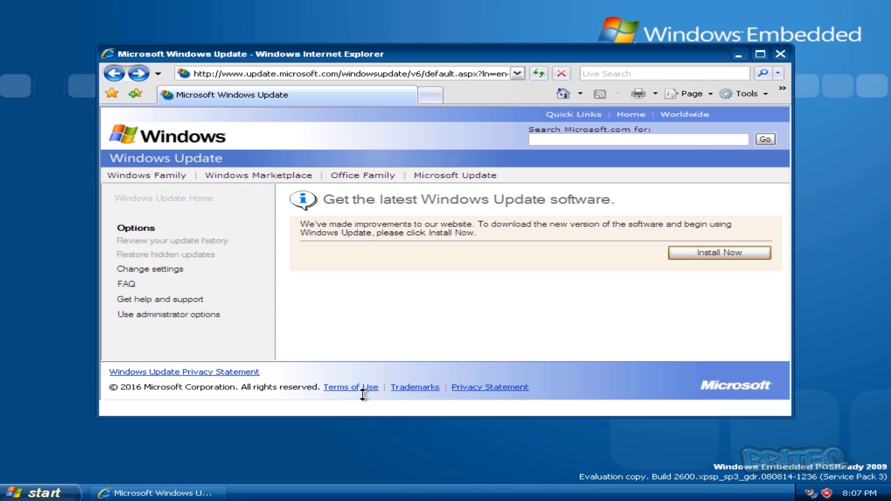
{"action": "left_click", "coordinate": [781, 54]}
{"action": "left_click", "coordinate": [738, 55]}
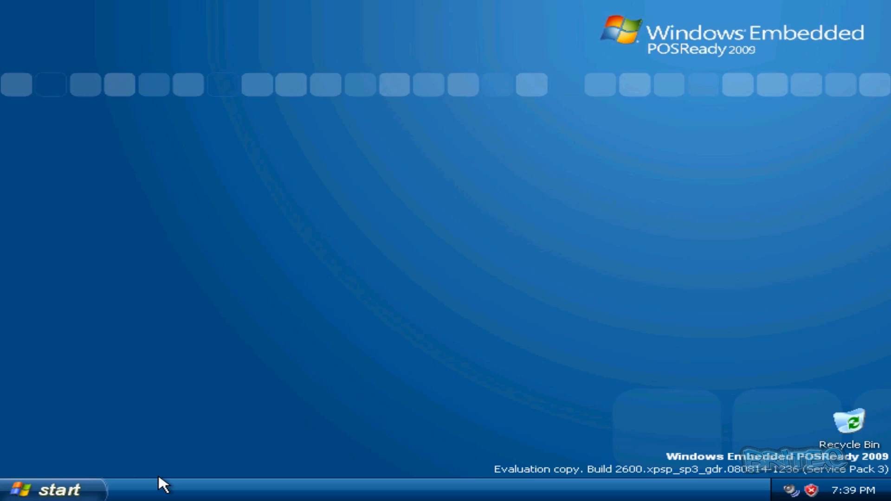
Step: Switch the Control Panel to Classic View, then close its window
{"action": "left_click", "coordinate": [23, 495]}
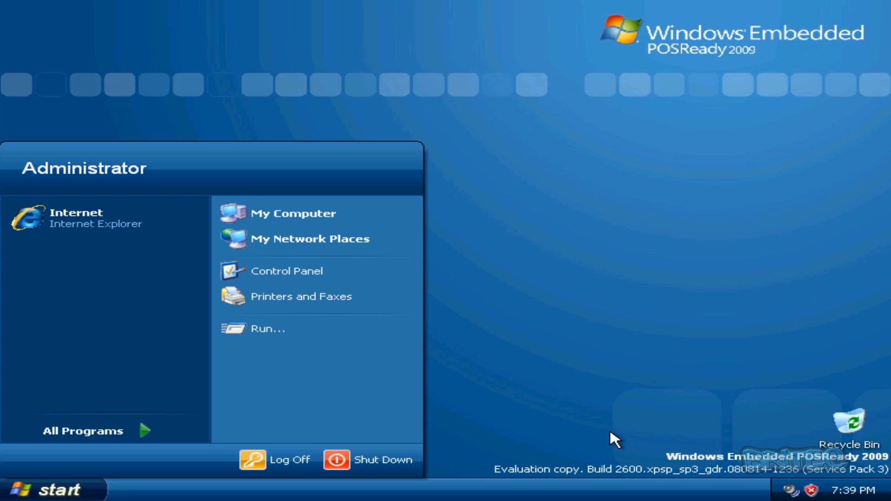
{"action": "left_click", "coordinate": [301, 274]}
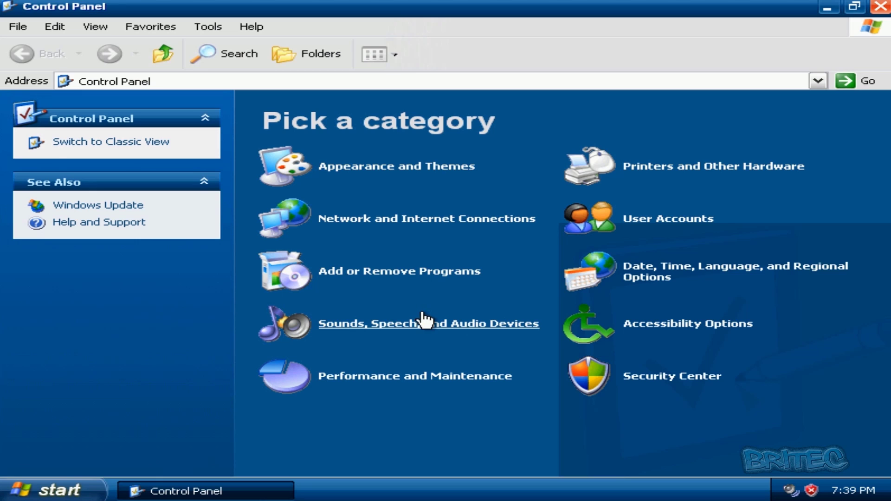
{"action": "left_click", "coordinate": [132, 142]}
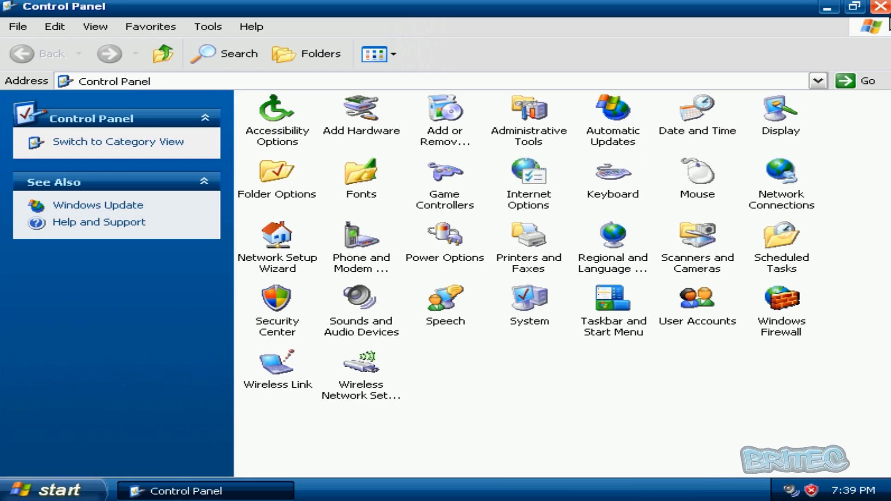
{"action": "left_click", "coordinate": [879, 8]}
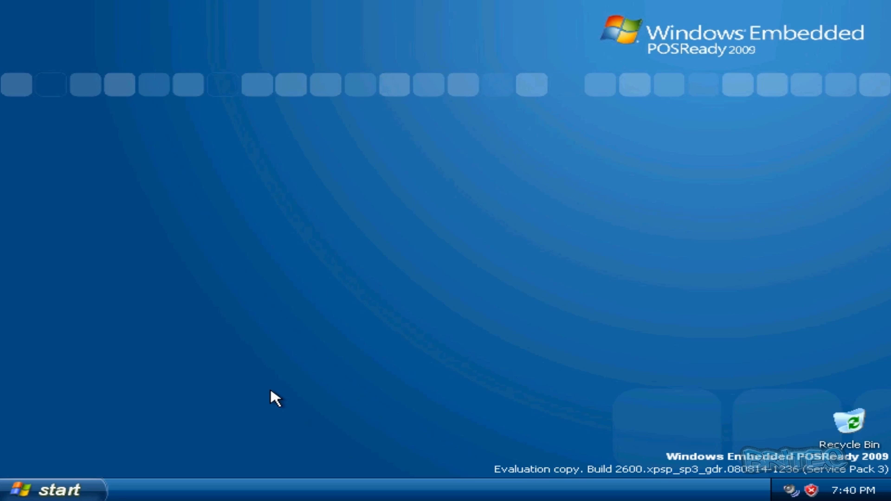
{"action": "left_click", "coordinate": [75, 484]}
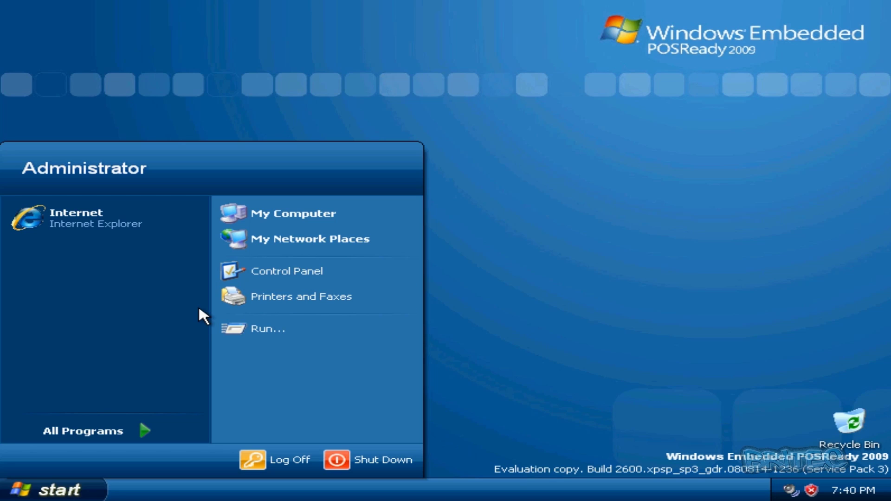
{"action": "left_click", "coordinate": [538, 279]}
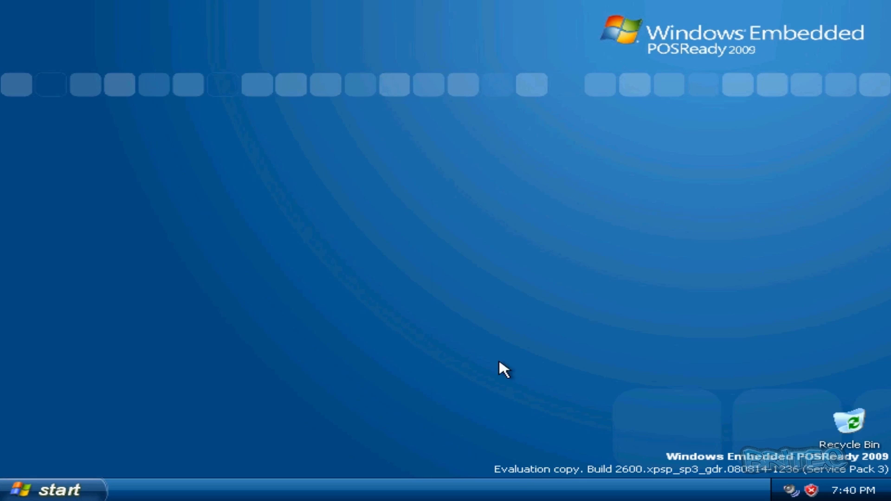